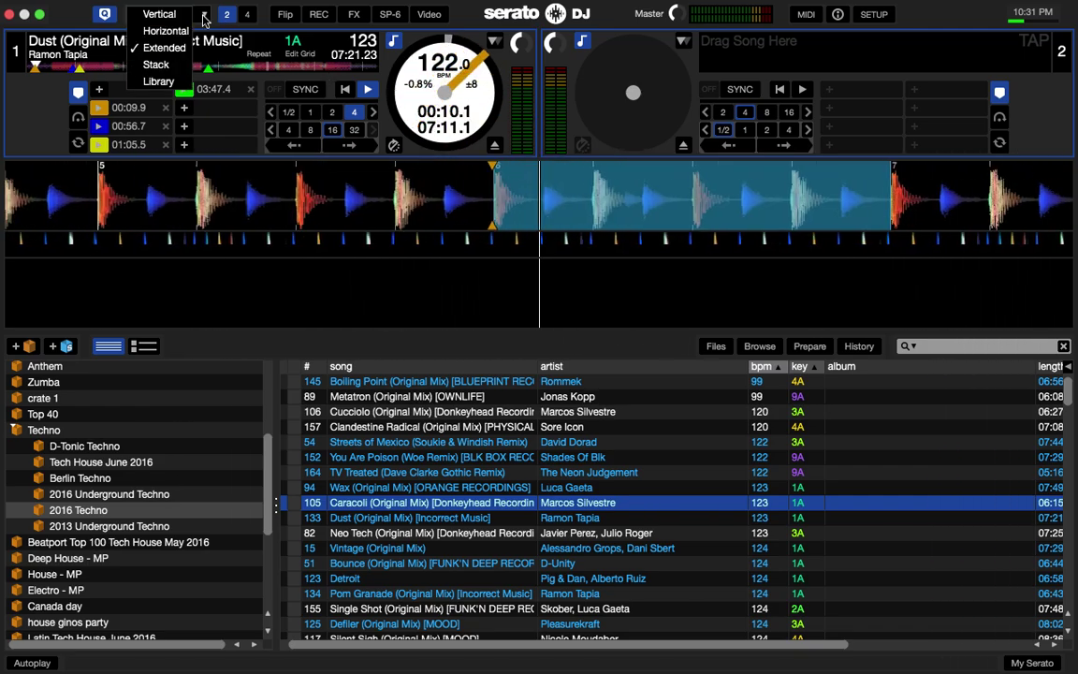
left_click(171, 16)
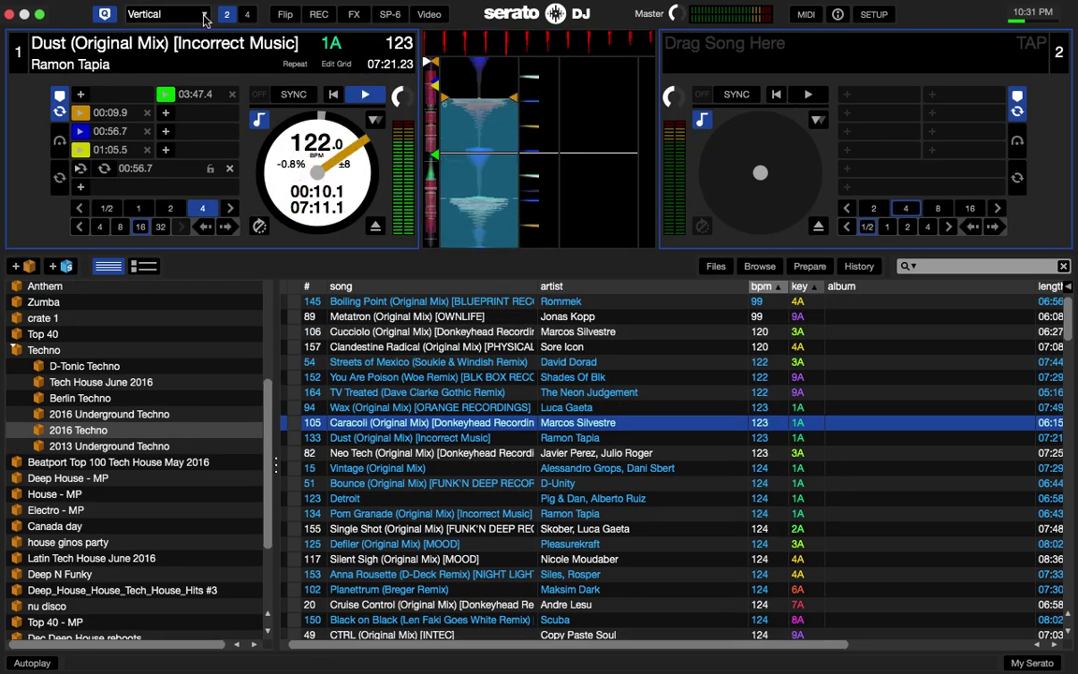
left_click(204, 14)
left_click(164, 31)
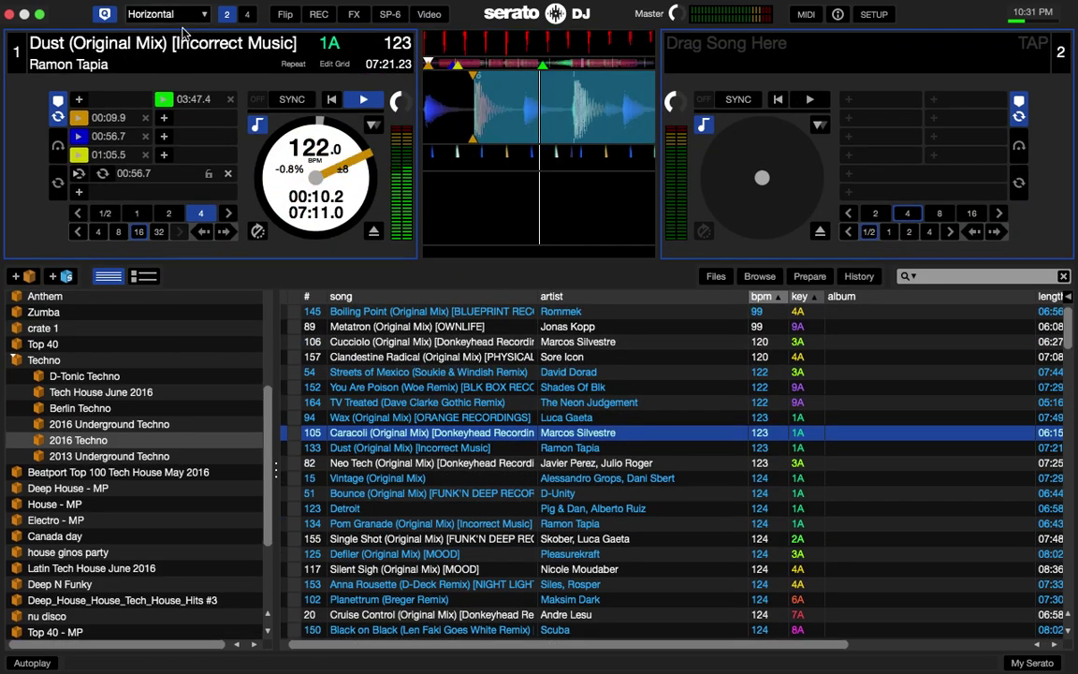
left_click(195, 14)
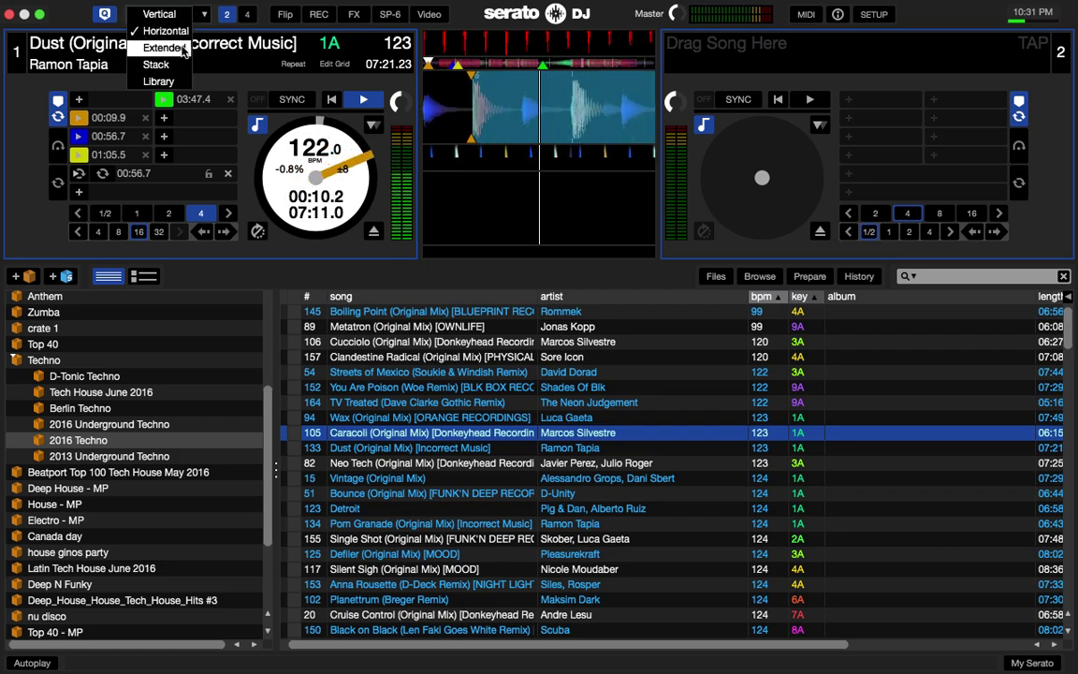
left_click(156, 65)
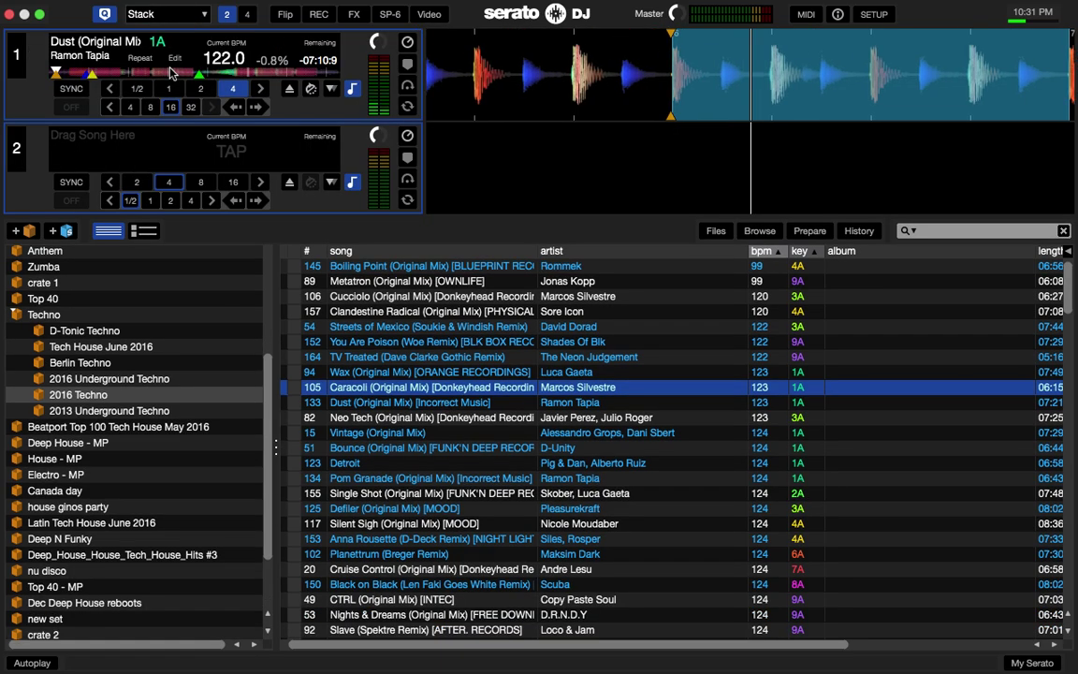
left_click(192, 15)
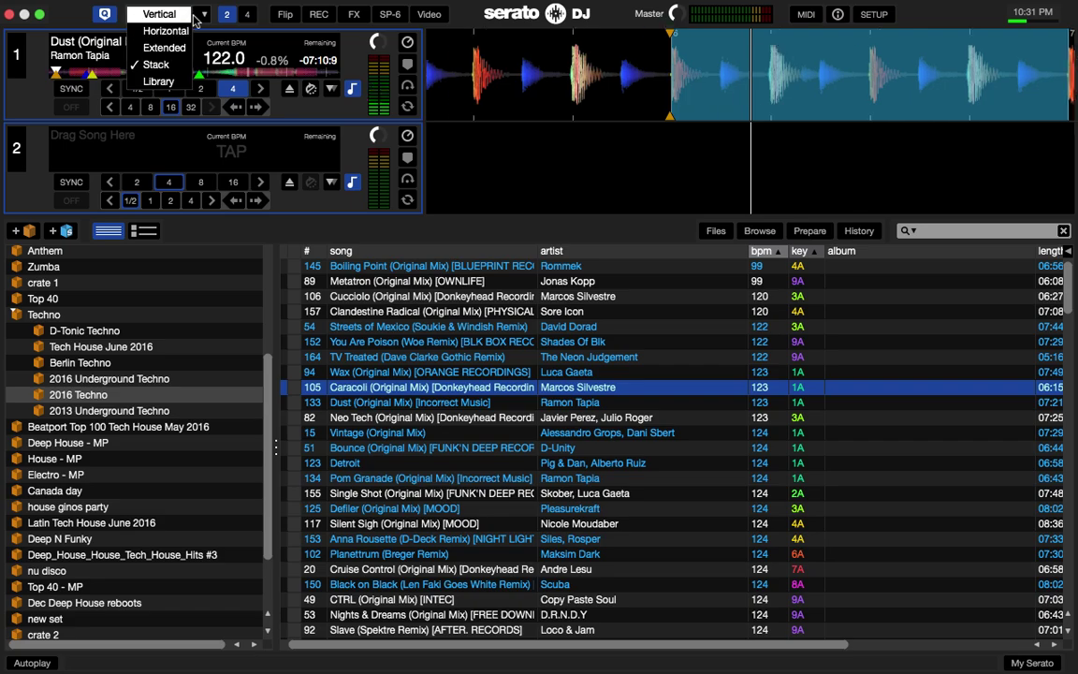
left_click(171, 83)
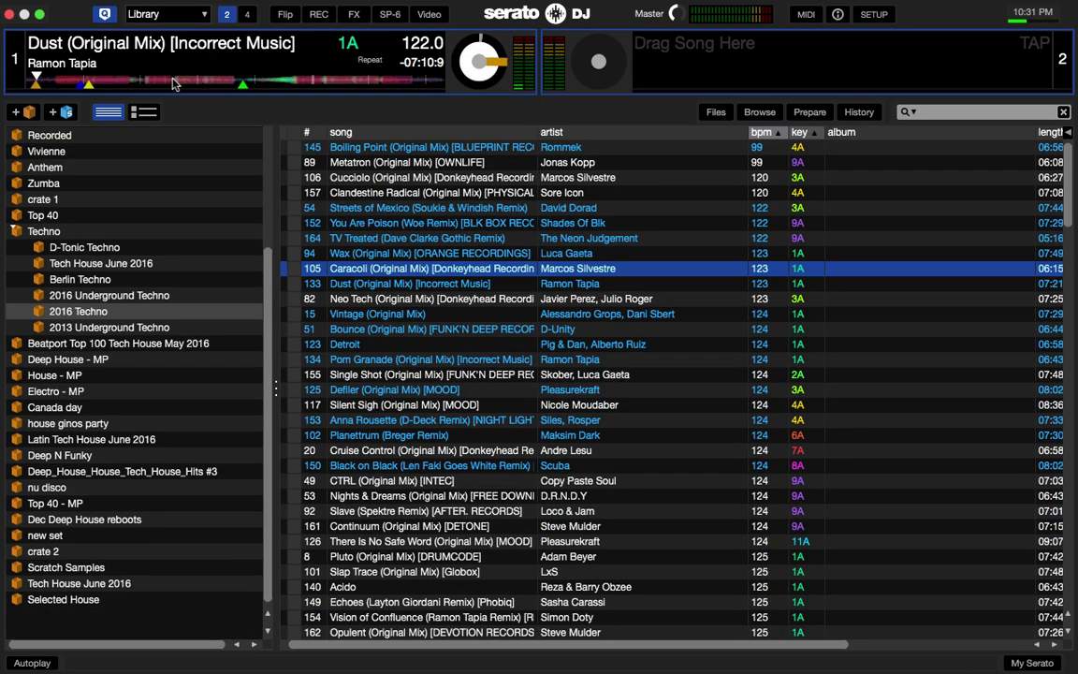
left_click(195, 16)
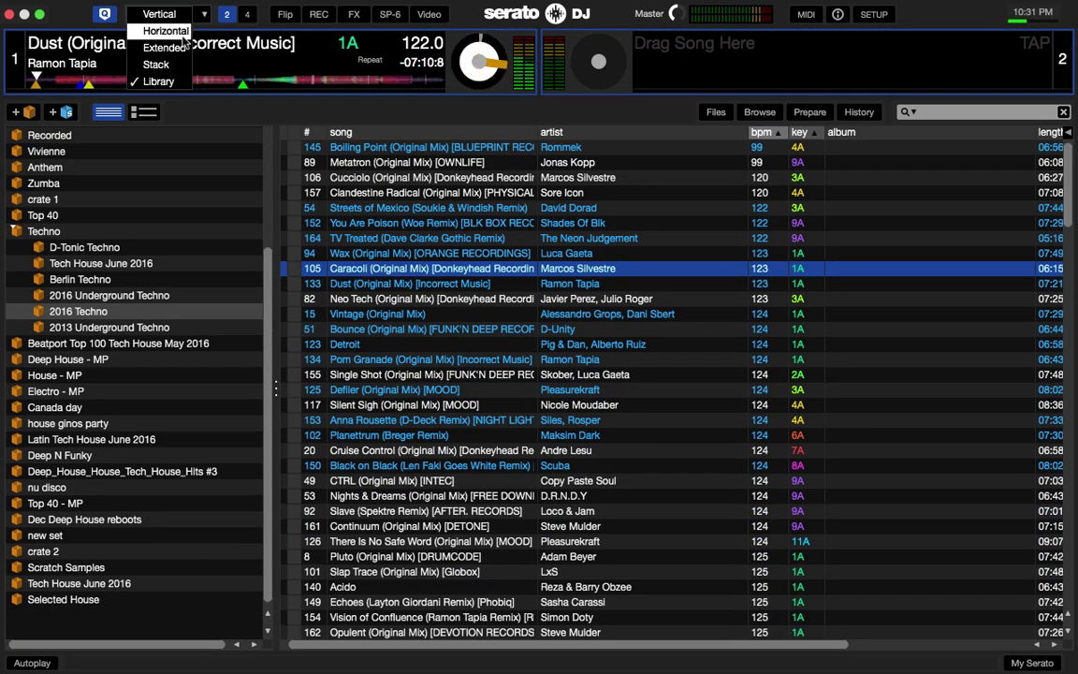
Step: Switch the decks back to the Extended layout
left_click(165, 47)
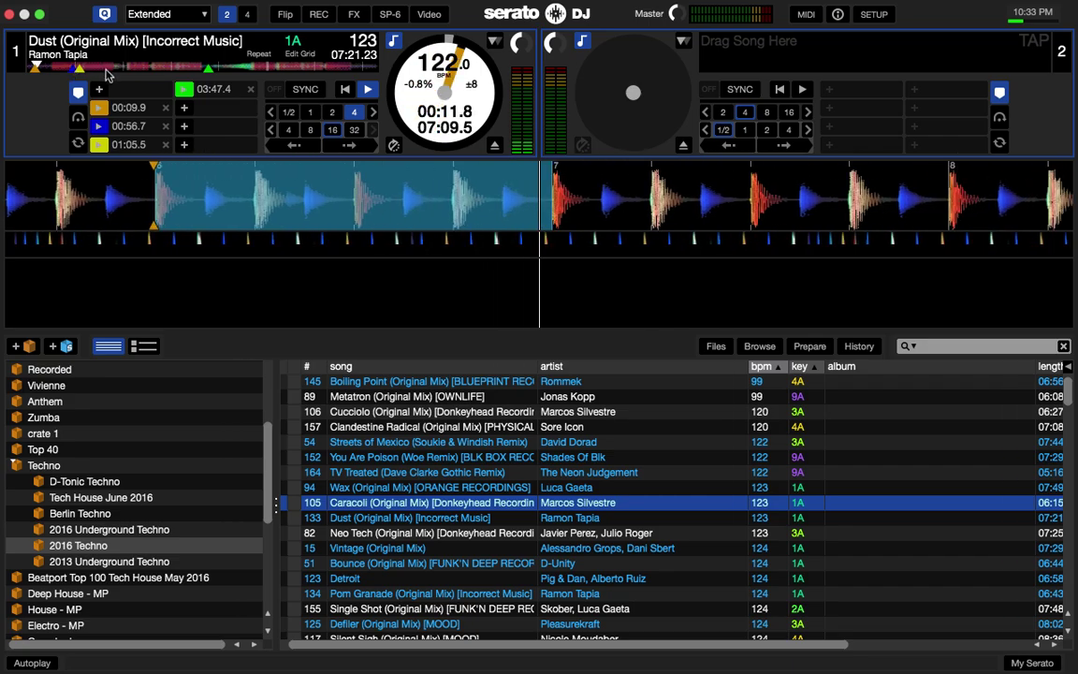
Step: Skip deck 1 to about four minutes, return to the orange cue, then keep retriggering the blue cue
left_click(228, 69)
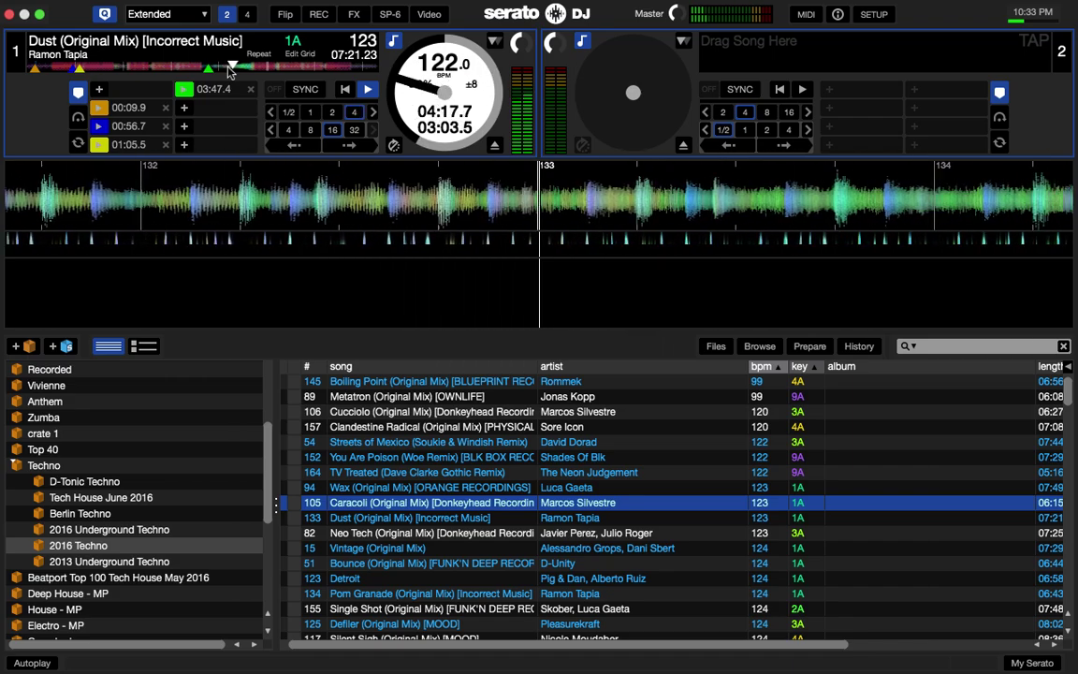
key("1")
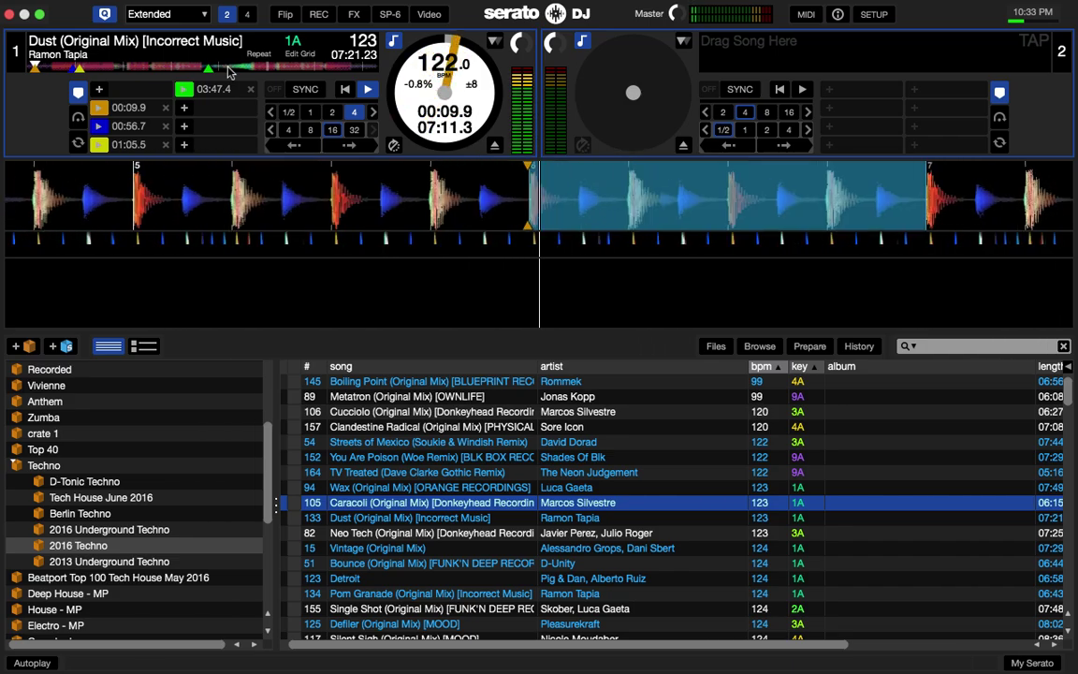
key("2")
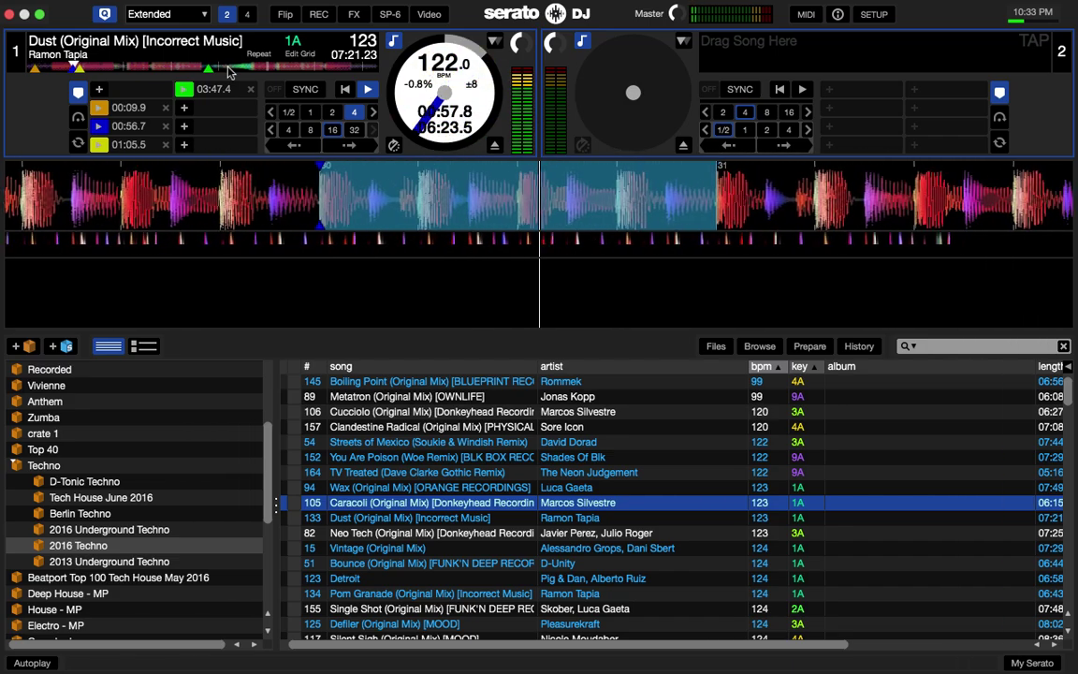
key("2")
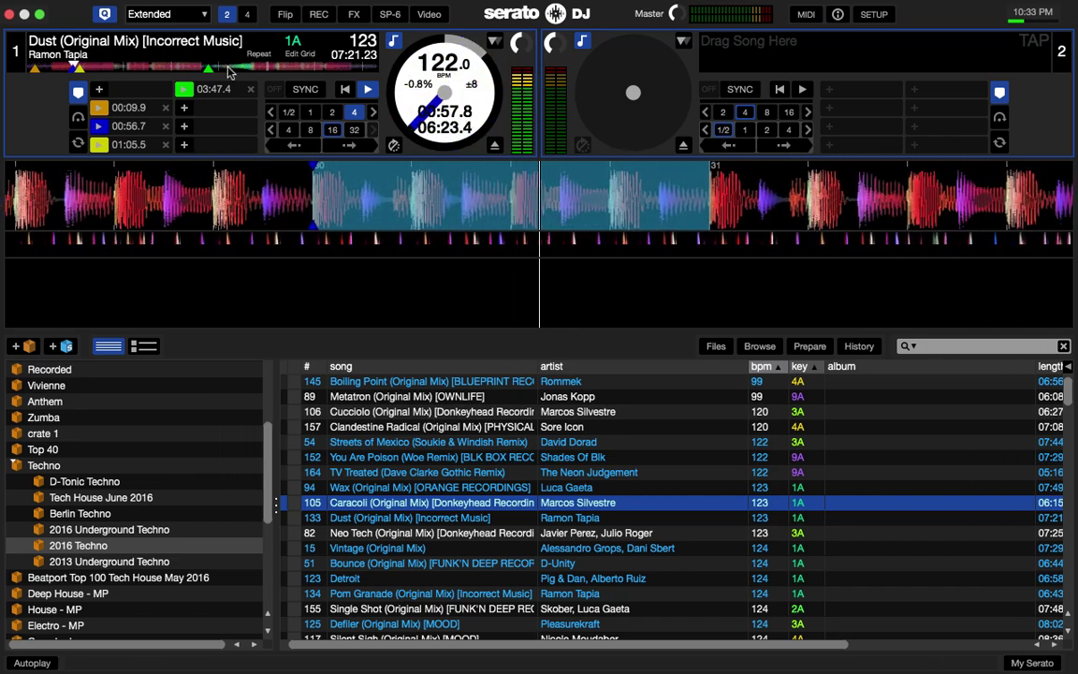
key("2")
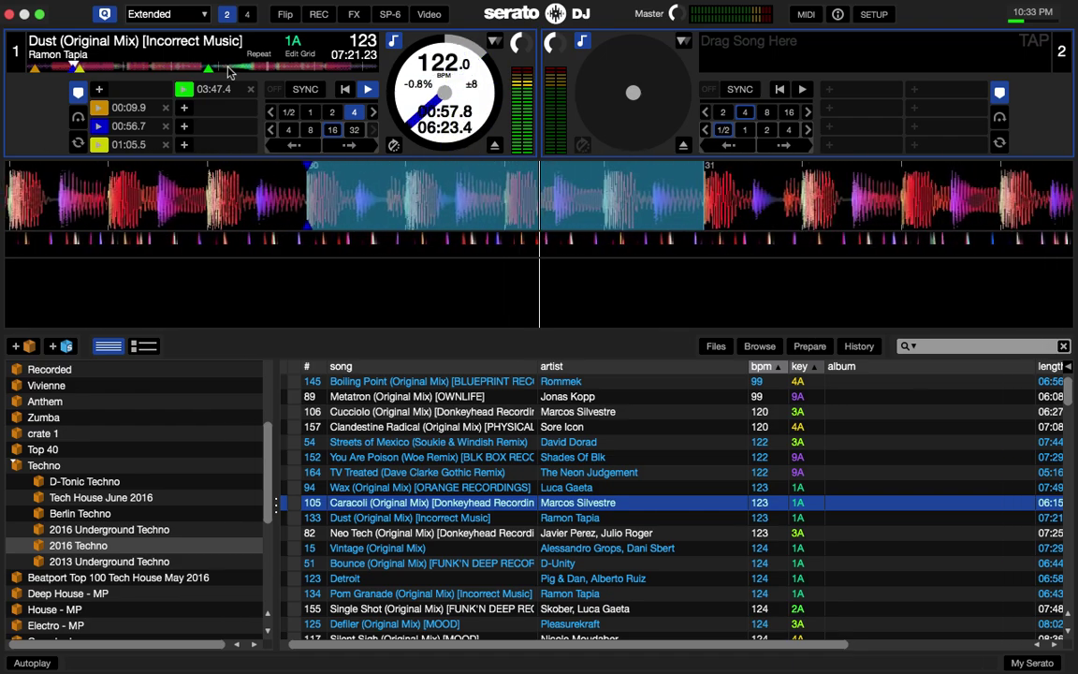
key("2")
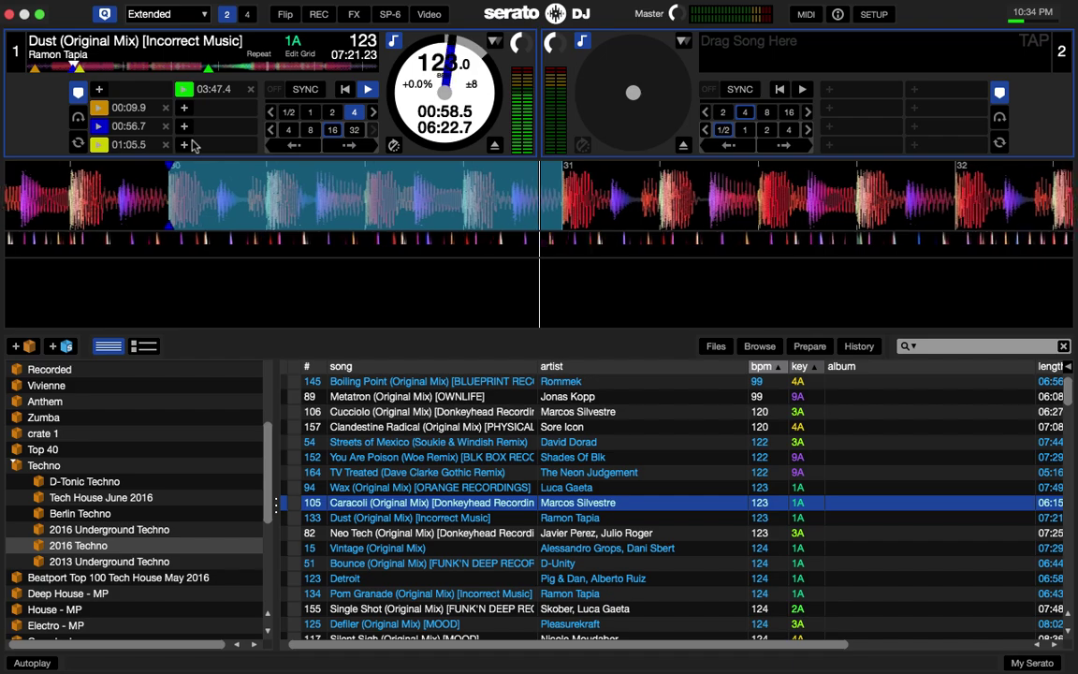
Step: Turn deck 1's tempo sync on and then back off
left_click(312, 91)
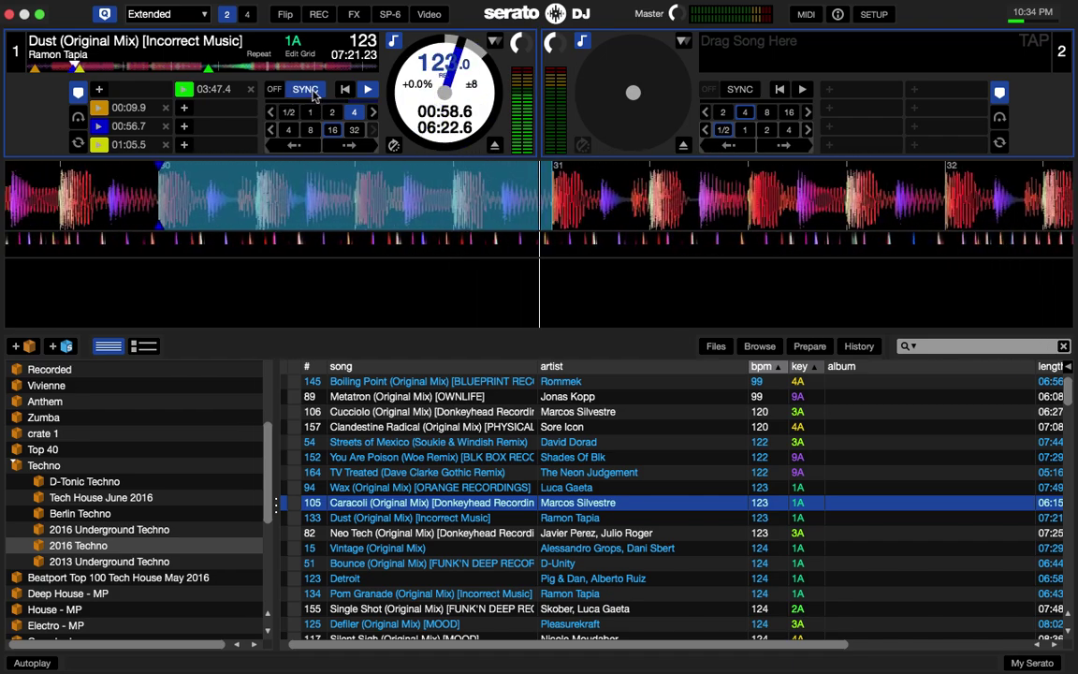
left_click(276, 90)
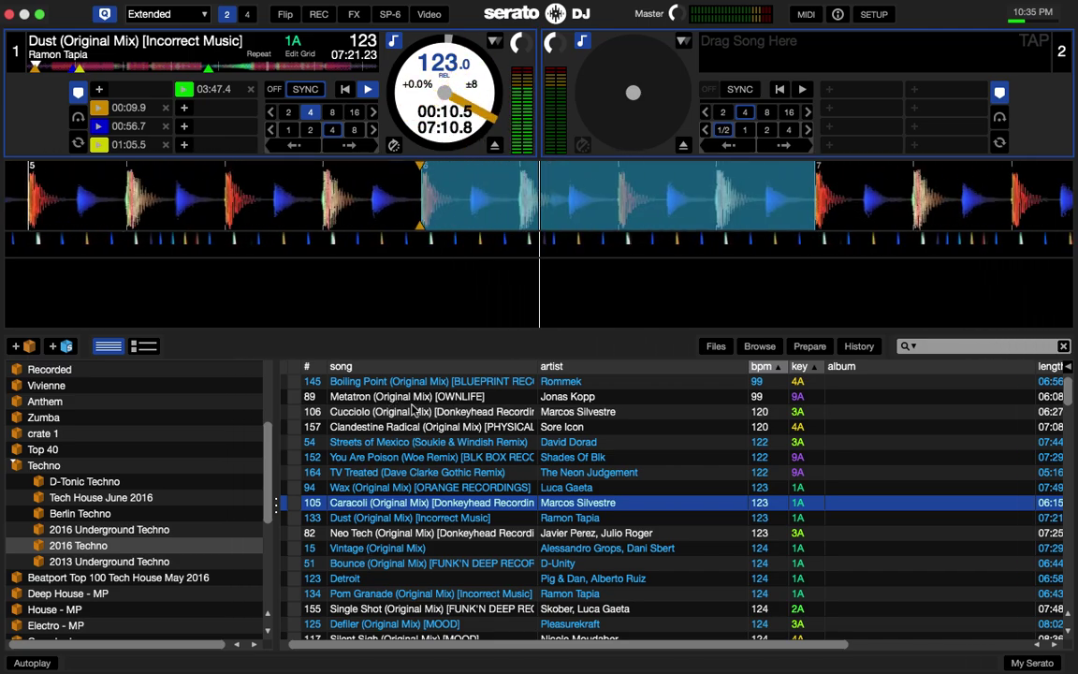
Step: Load Caracoli onto deck 2, set an 8-beat loop, and start it playing in sync
key("Down")
key("Down")
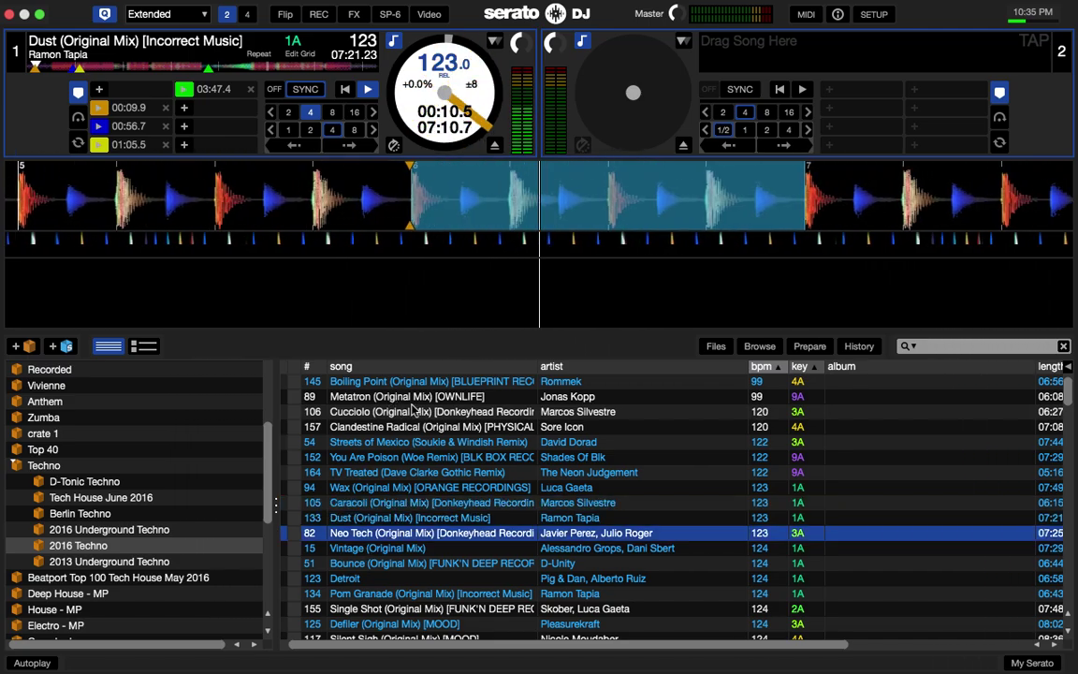
key("Up")
key("Up")
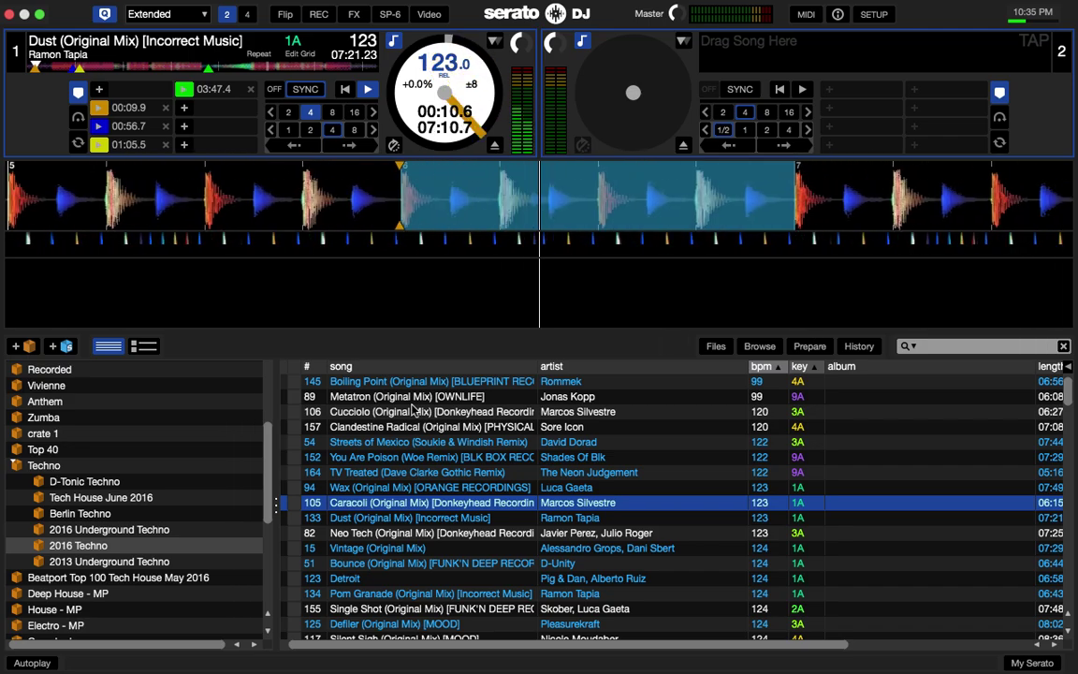
key("shift+Right")
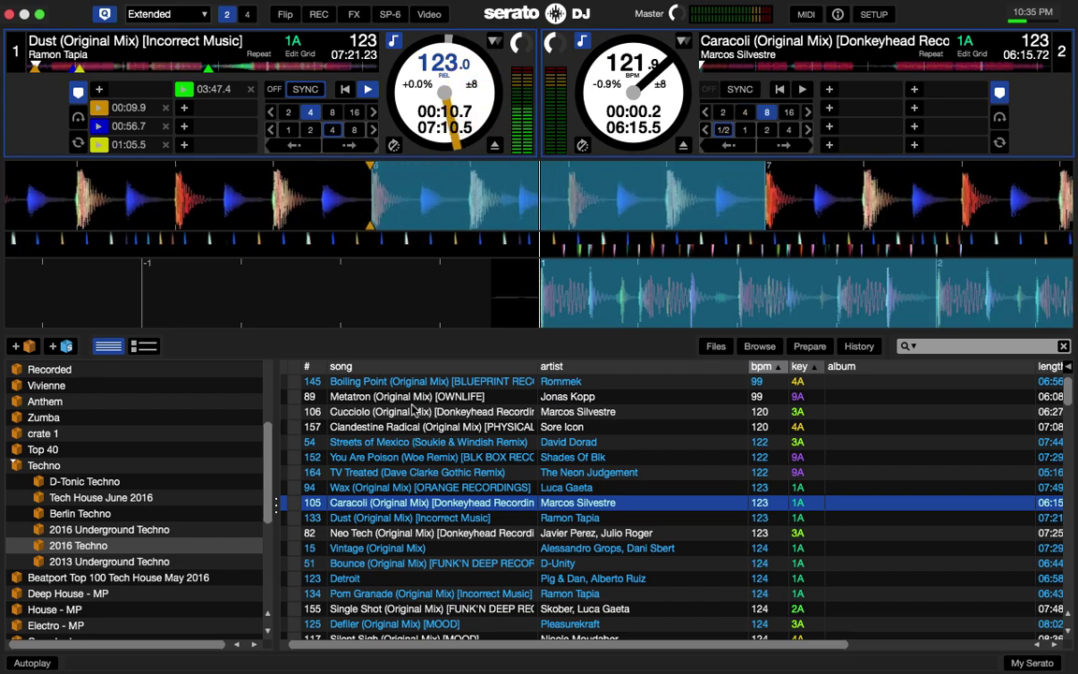
key("ctrl+8")
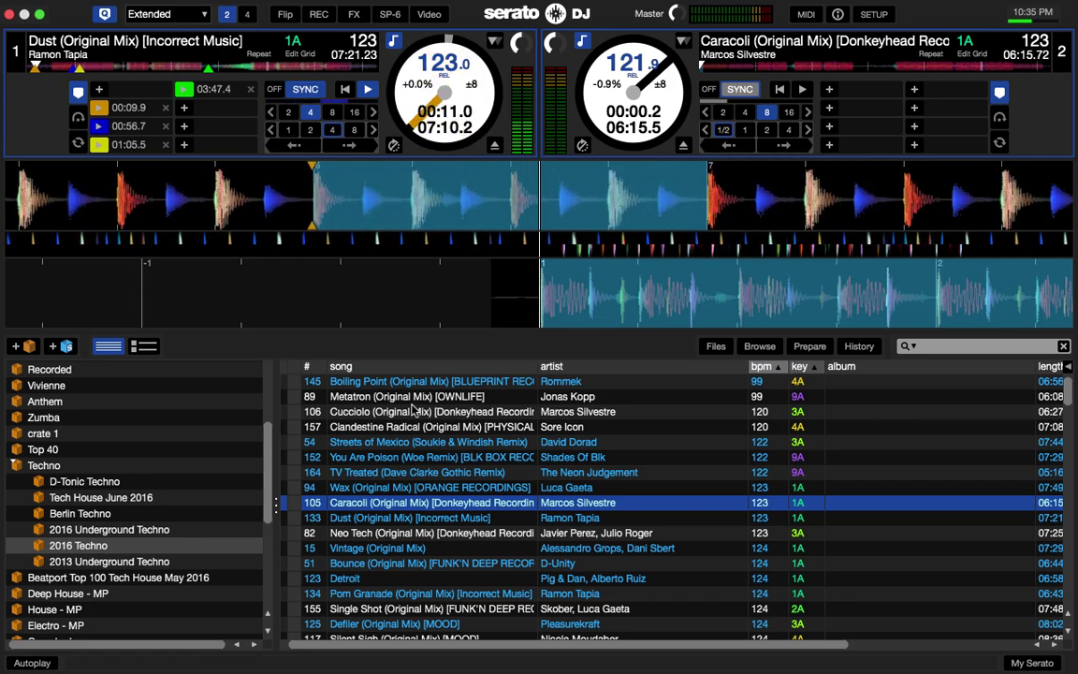
key("s")
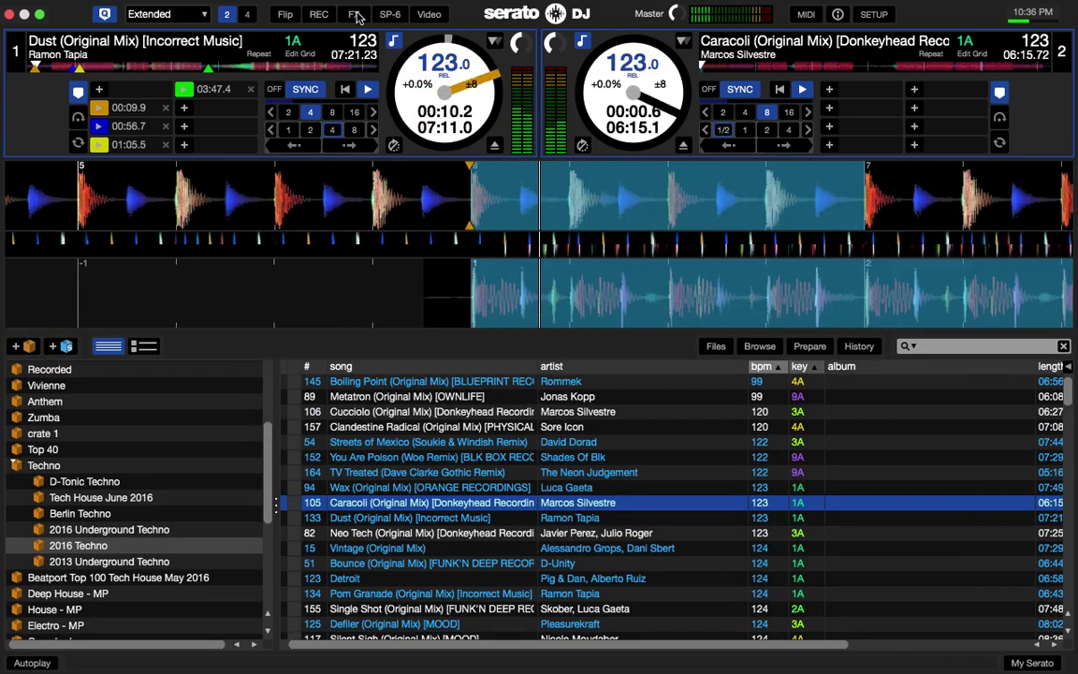
Step: Show the effects panel and keep Repeater in FX unit 1's first slot
left_click(355, 14)
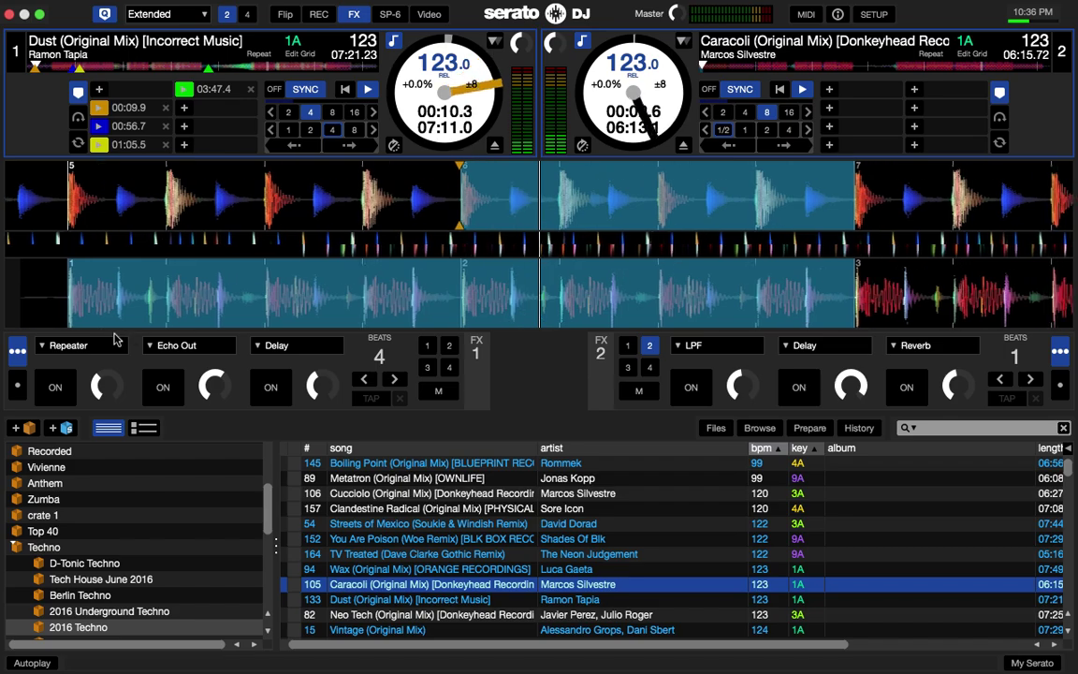
left_click(51, 349)
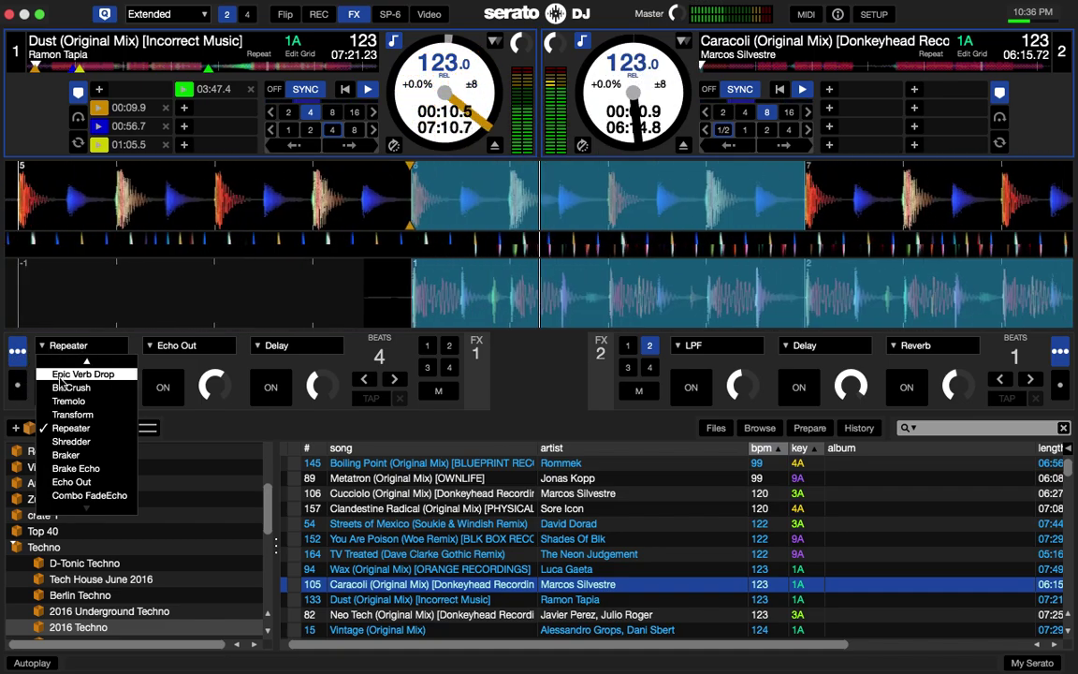
left_click(71, 428)
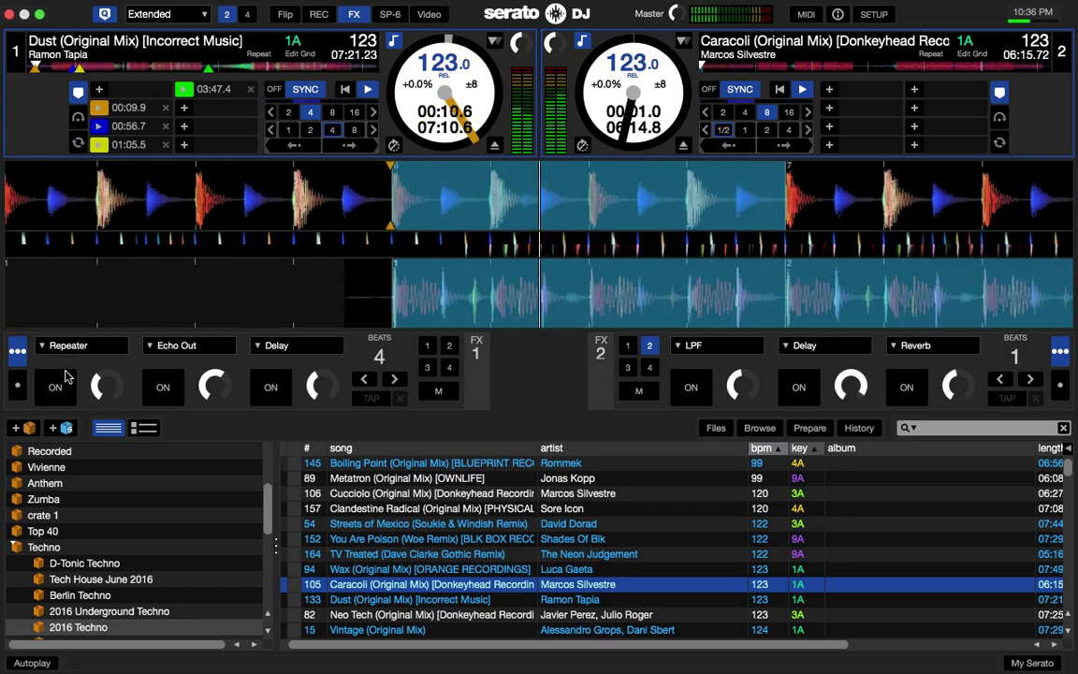
Step: Punch Repeater in and out four times on deck 1, ending with it off
left_click(57, 387)
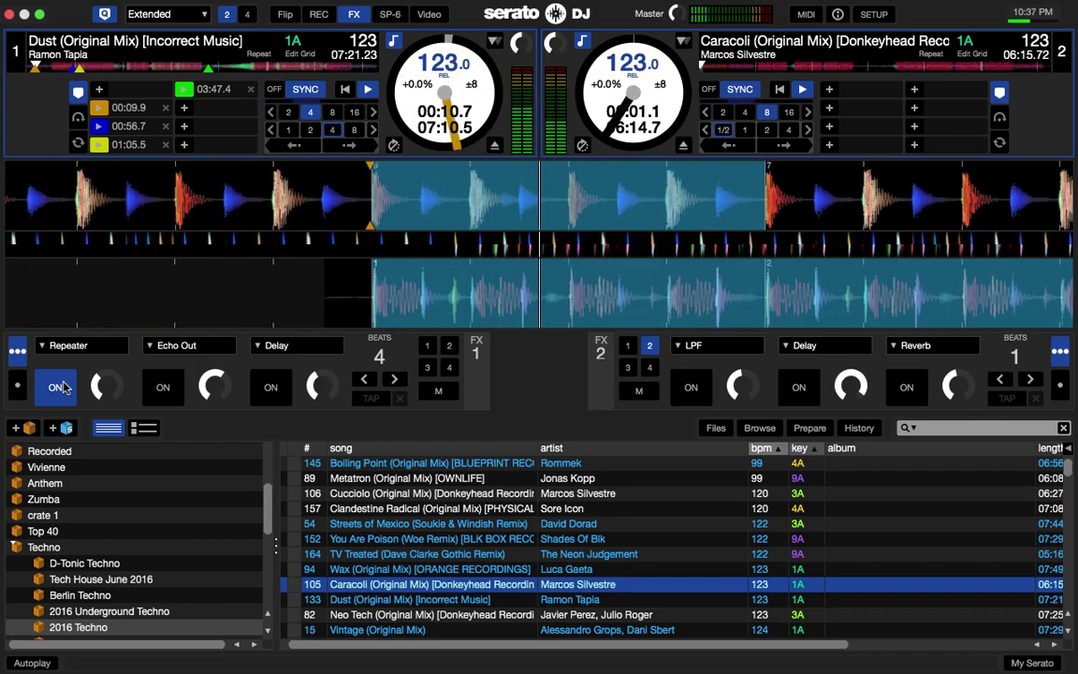
left_click(58, 386)
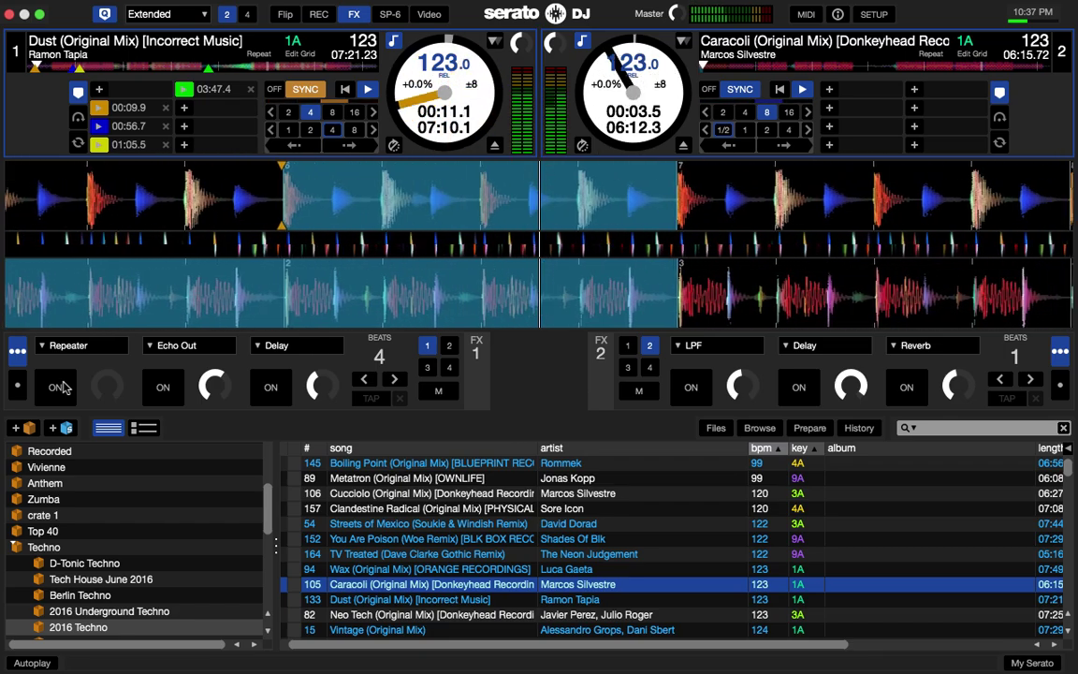
left_click(57, 386)
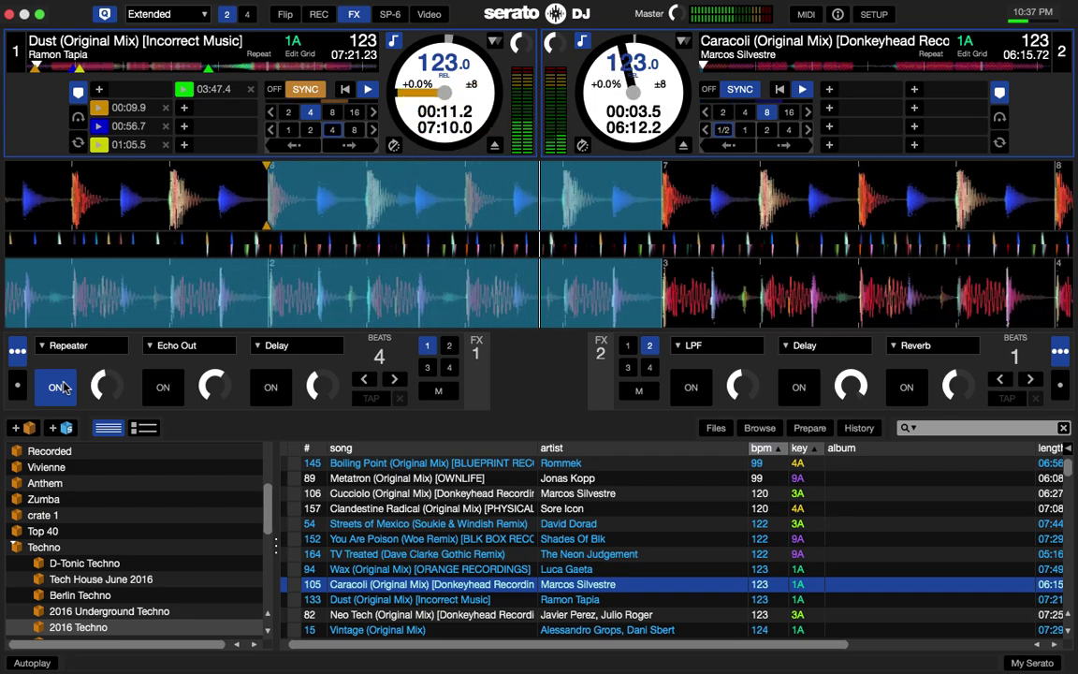
left_click(62, 387)
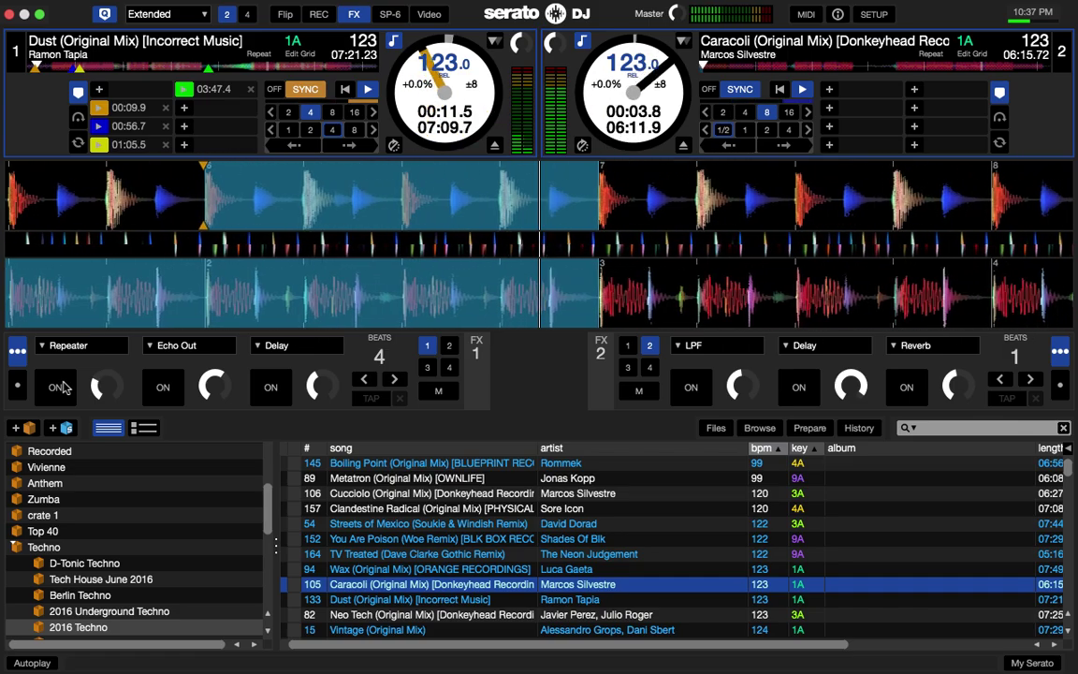
left_click(57, 386)
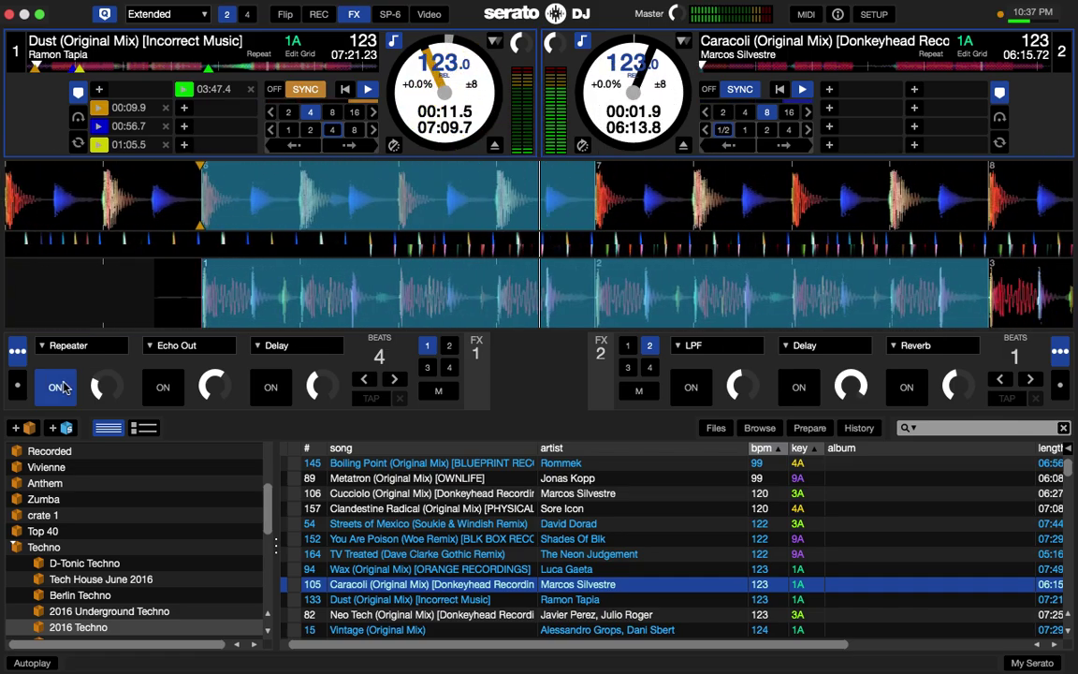
left_click(57, 386)
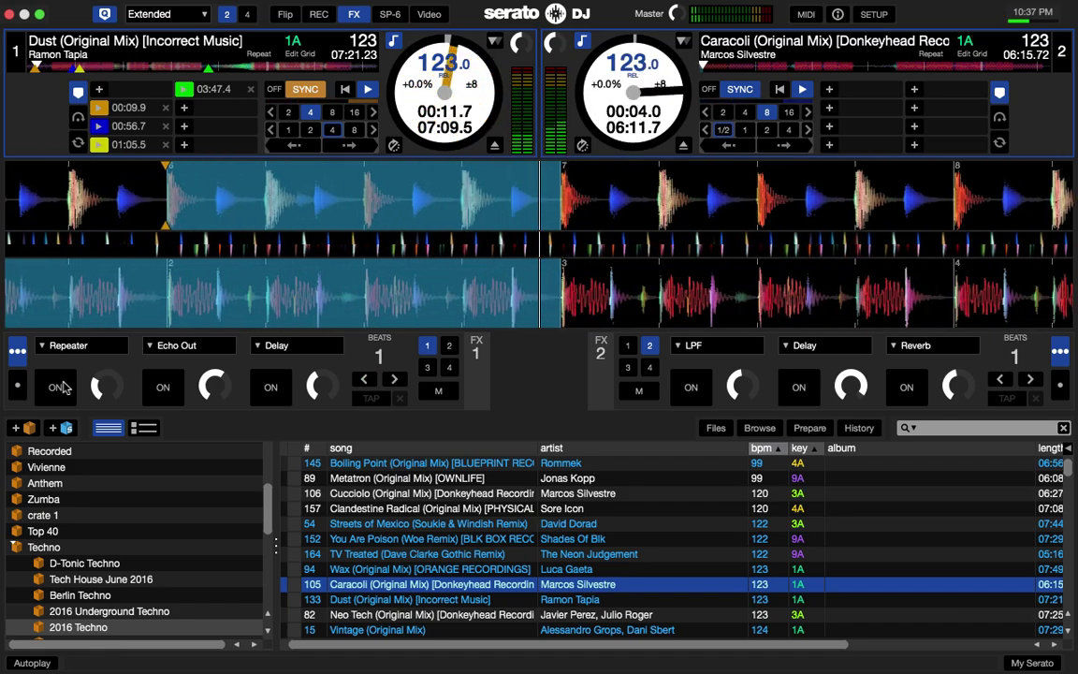
left_click(58, 387)
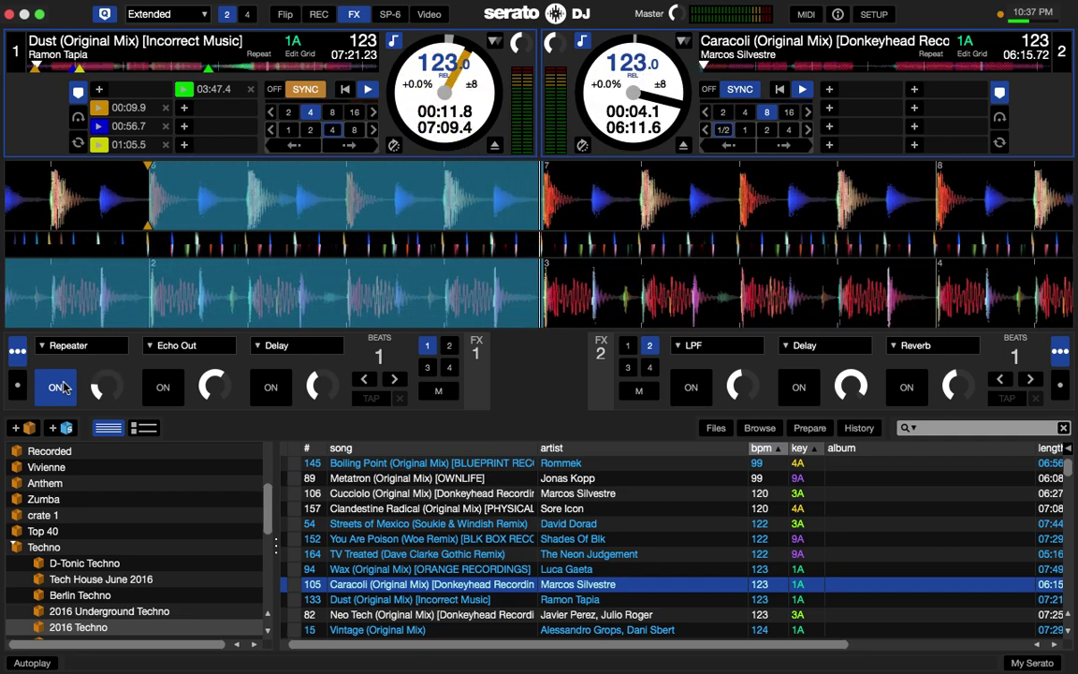
left_click(58, 386)
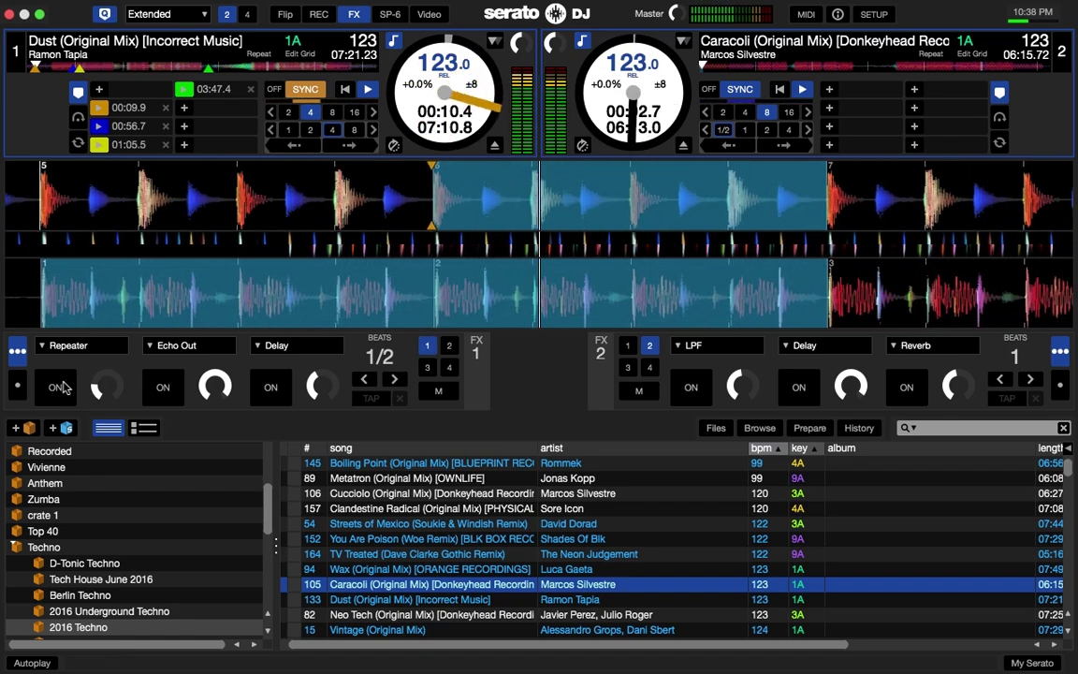
Step: Toggle Echo Out on and off with Ctrl+2, briefly engage Delay, then leave Echo Out on
key("ctrl+2")
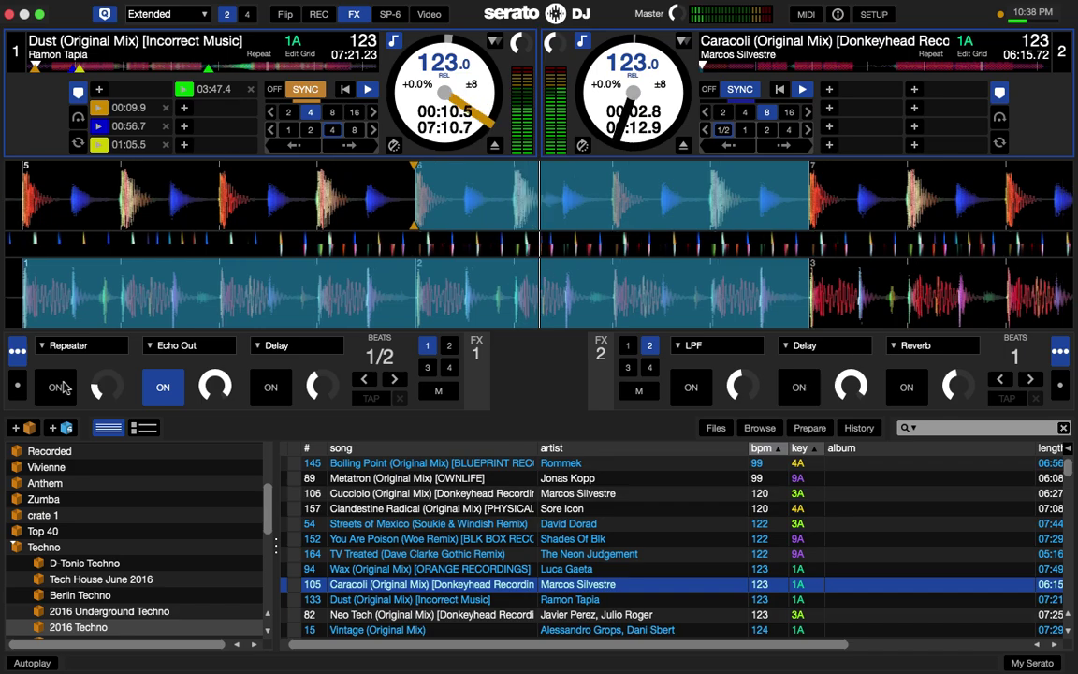
key("ctrl+2")
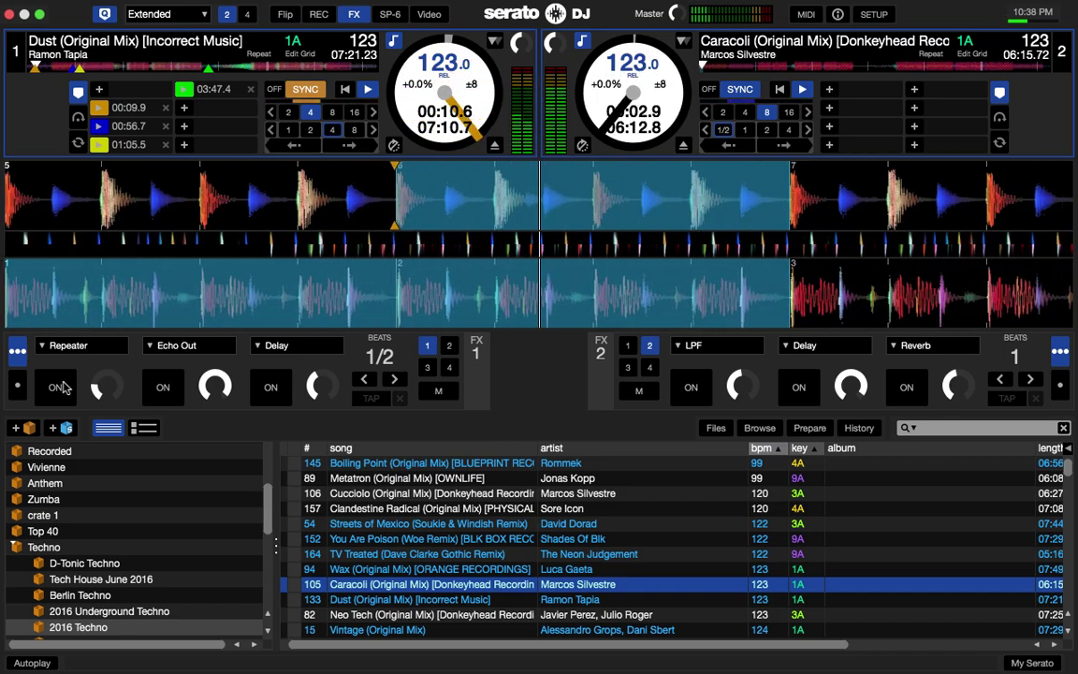
key("ctrl+2")
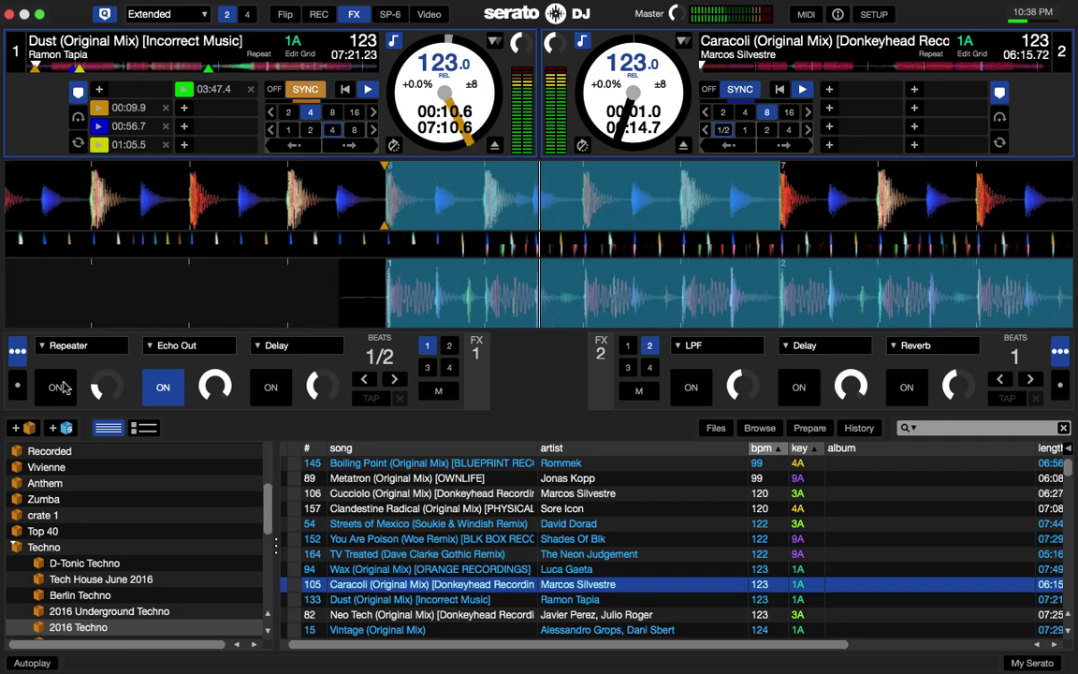
key("ctrl+2")
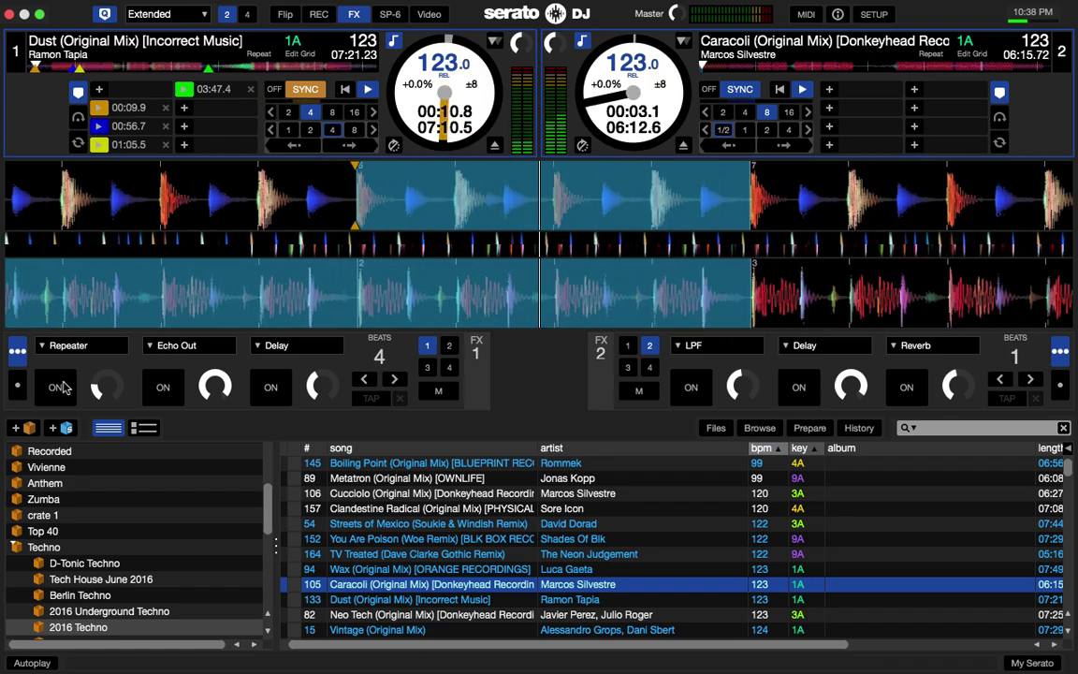
key("ctrl+2")
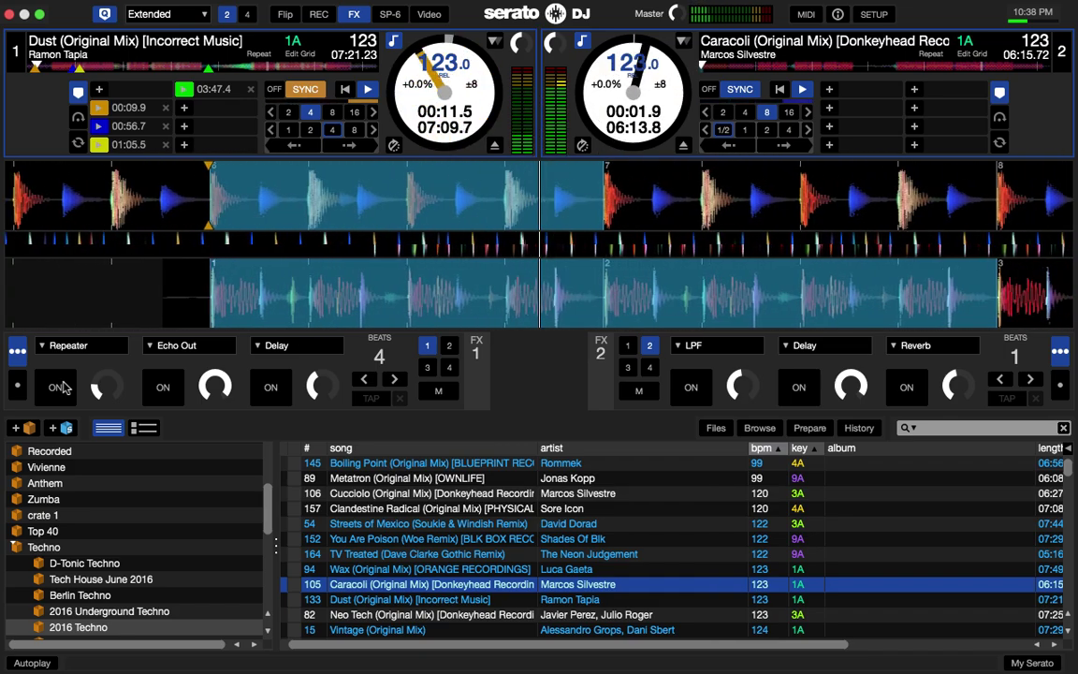
key("ctrl+alt+3")
key("ctrl+alt+3")
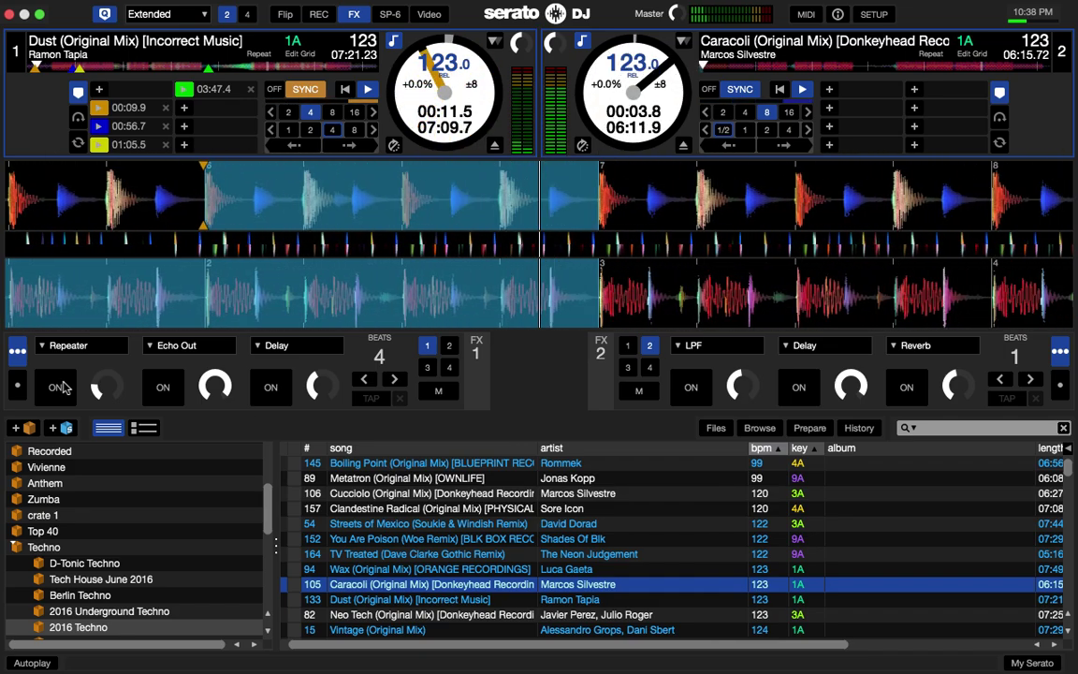
key("ctrl+alt+2")
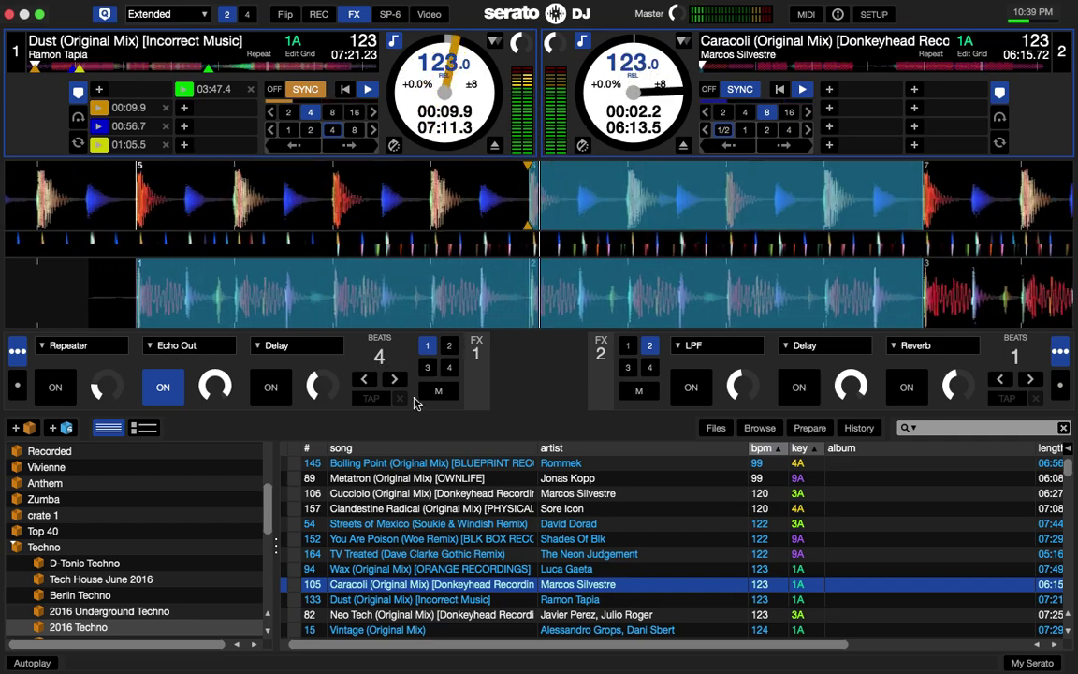
Step: Halve FX unit 1's beat length from 4 to 2
left_click(365, 379)
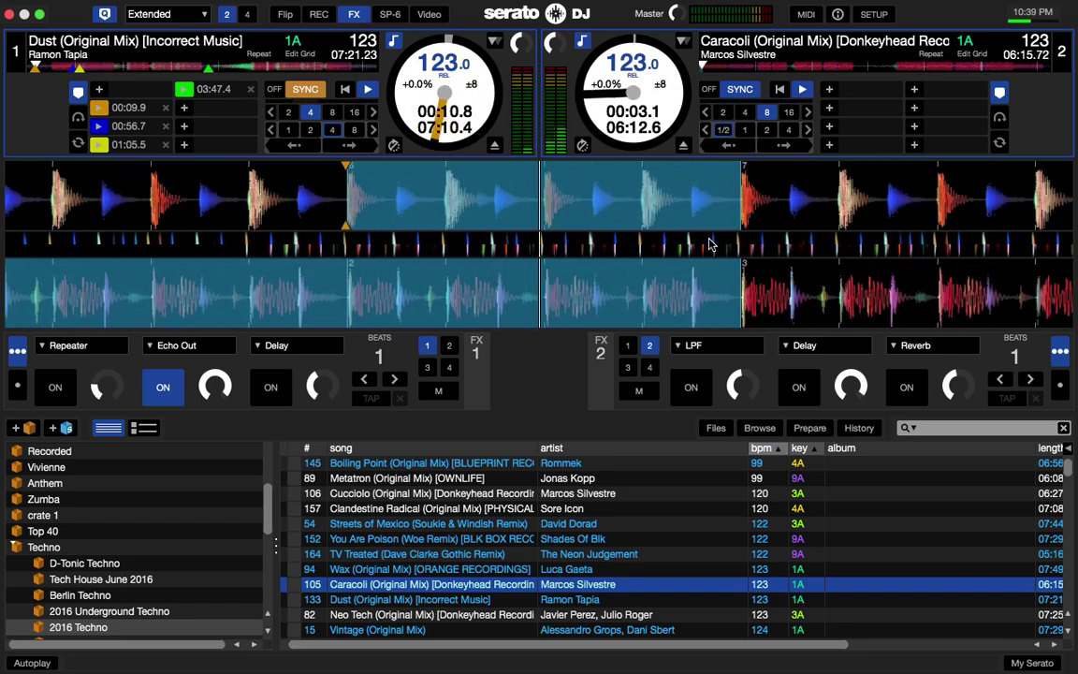
Step: Find the Techno crate in the sidebar and open its D-Tonic Techno crate
scroll(131, 513, "up", 5)
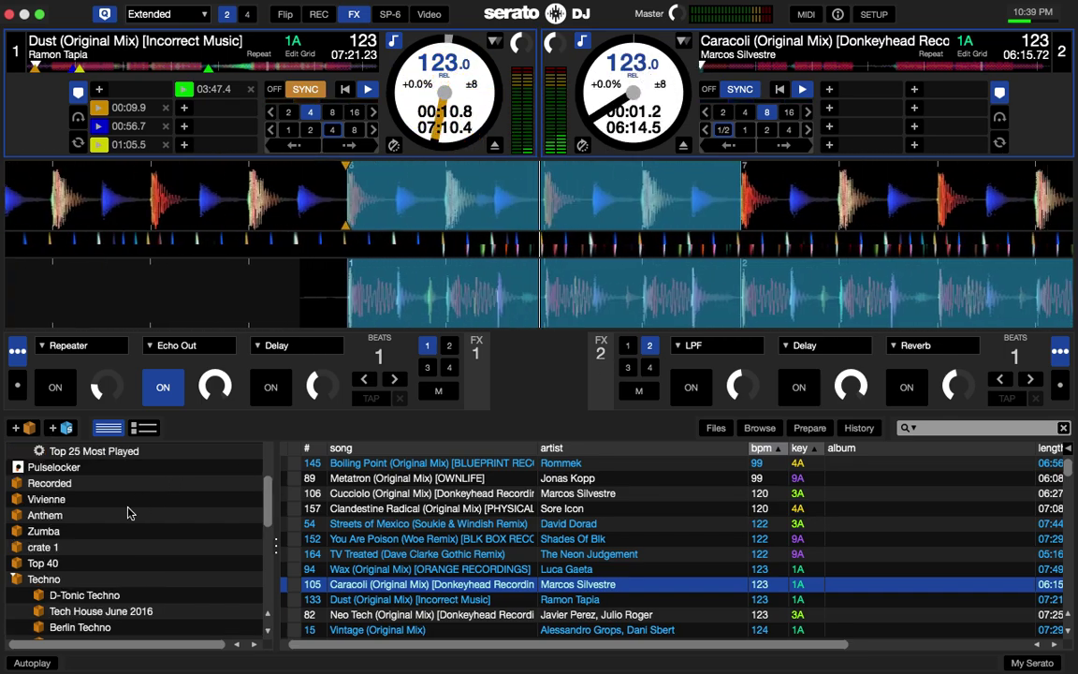
scroll(136, 547, "down", 5)
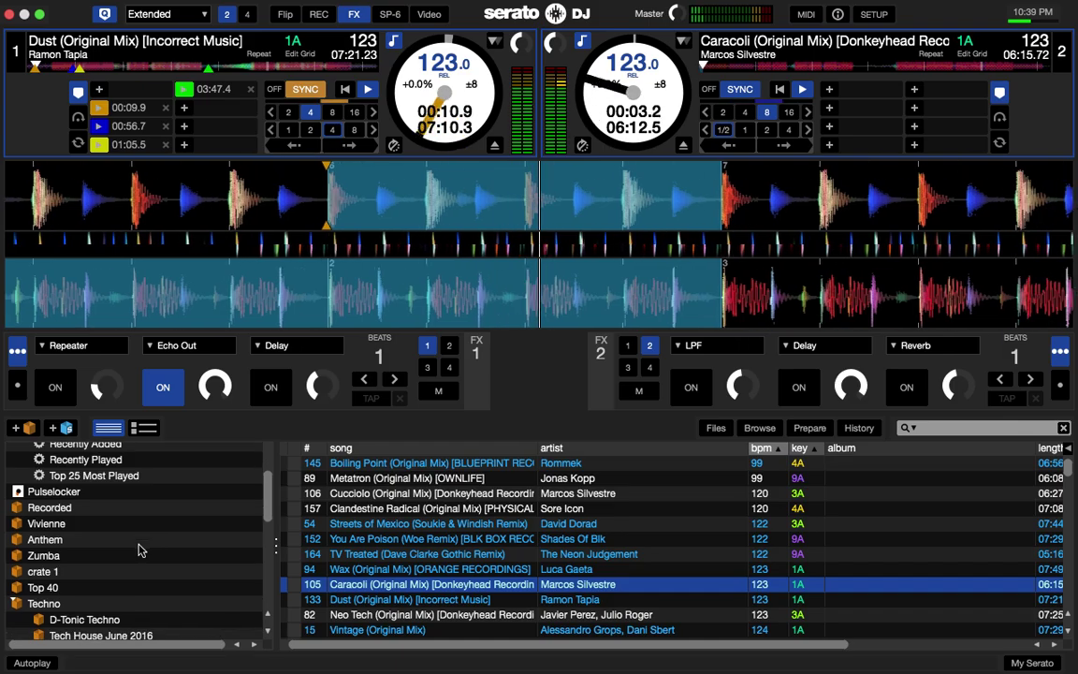
scroll(56, 530, "down", 3)
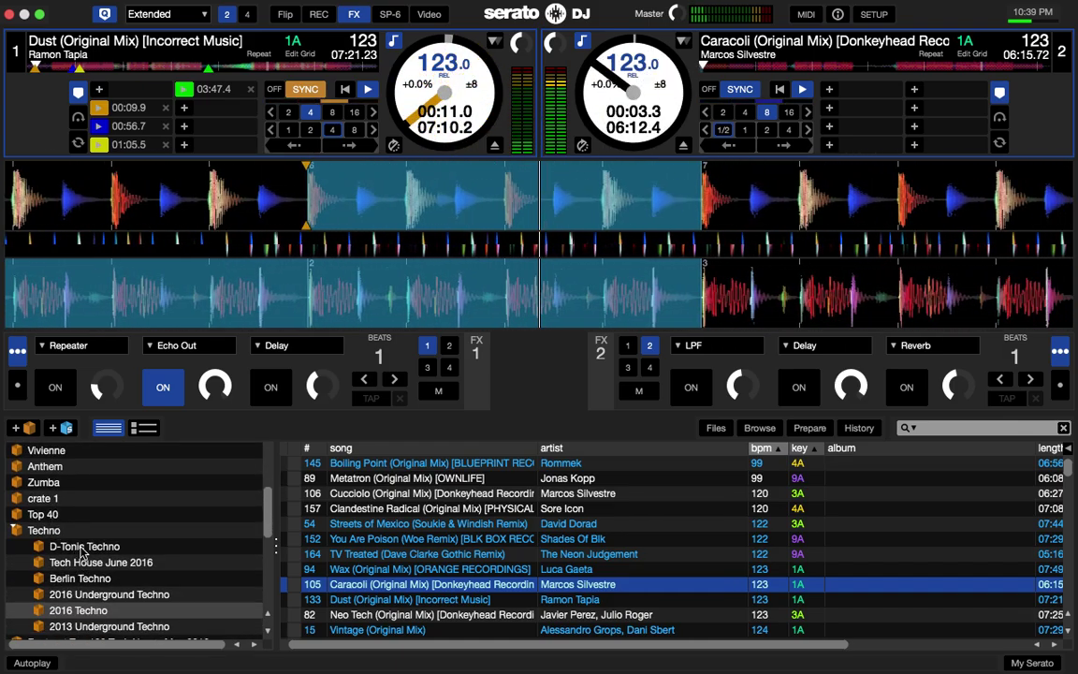
left_click(46, 531)
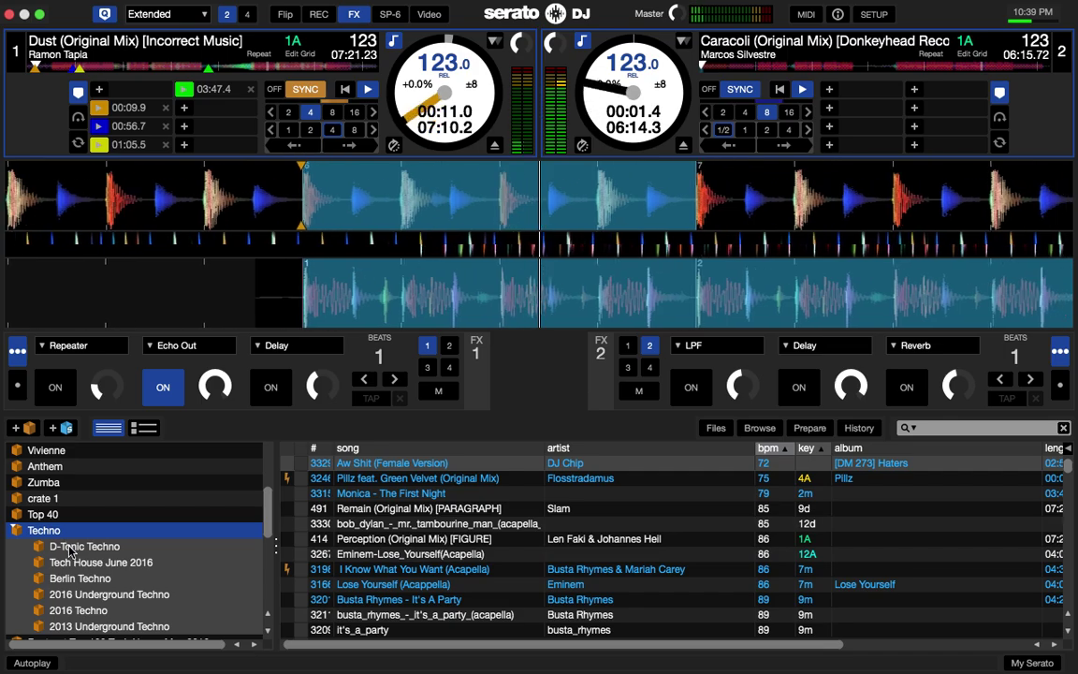
left_click(70, 549)
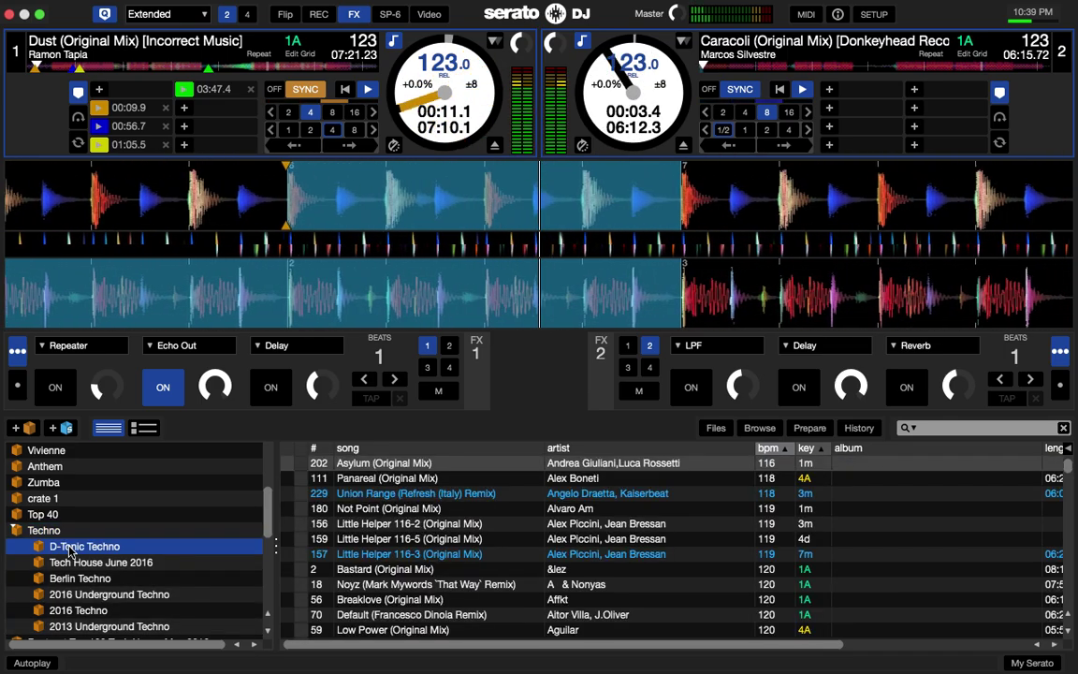
Step: Create a smart crate with the rule bpm greater than or equal to 128 and save it
left_click(59, 428)
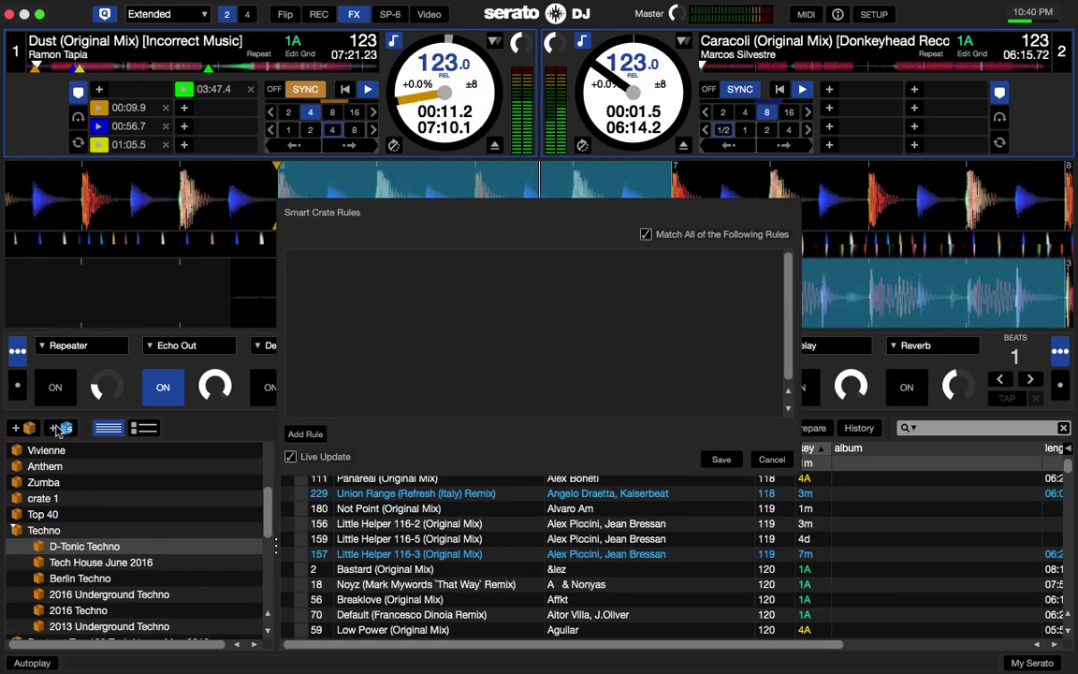
left_click(309, 434)
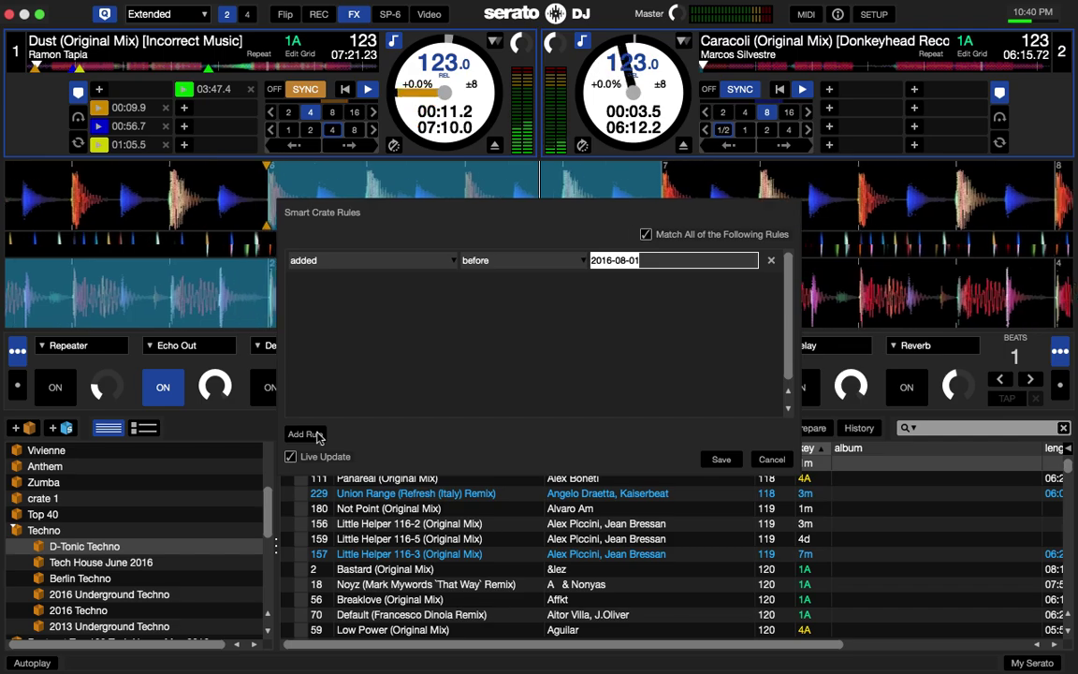
left_click(452, 261)
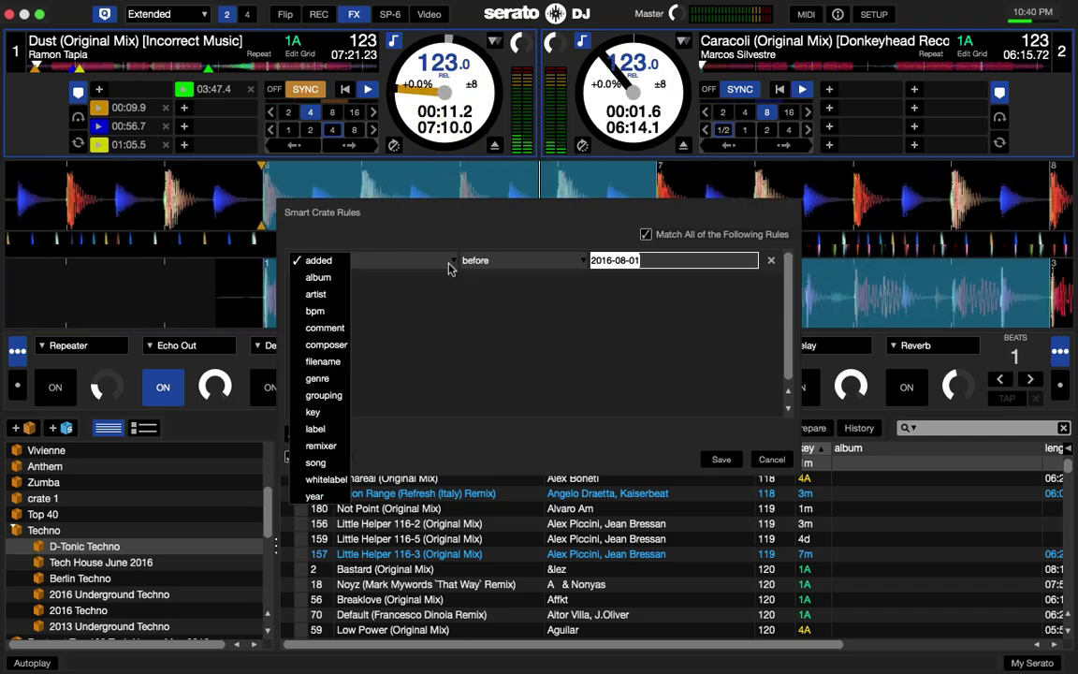
left_click(325, 312)
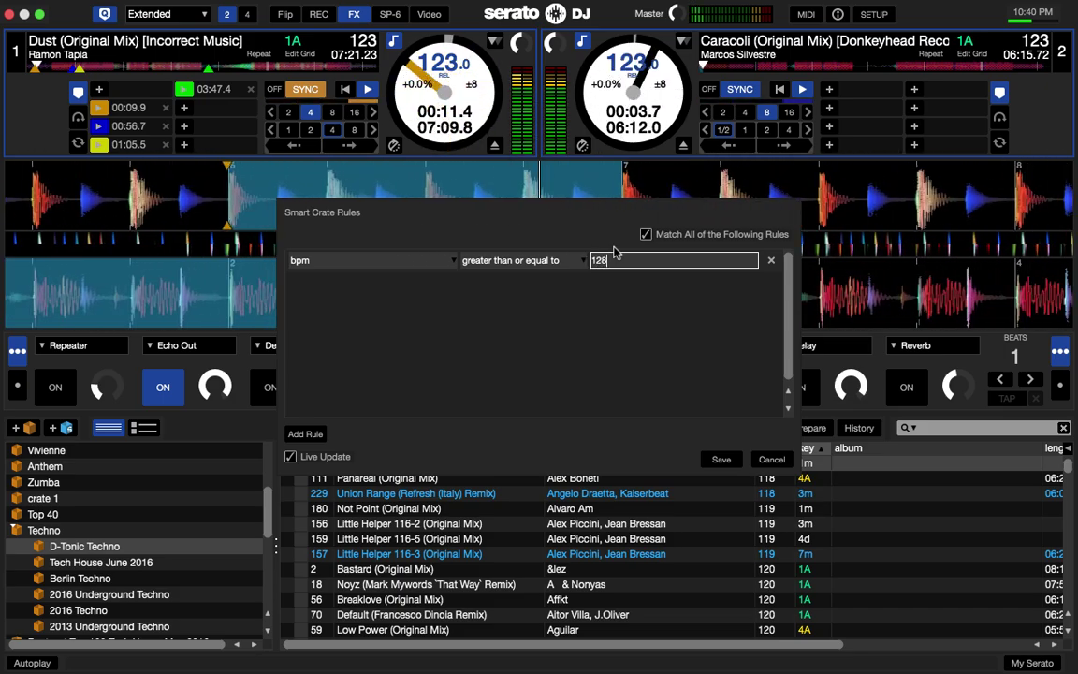
left_click(721, 459)
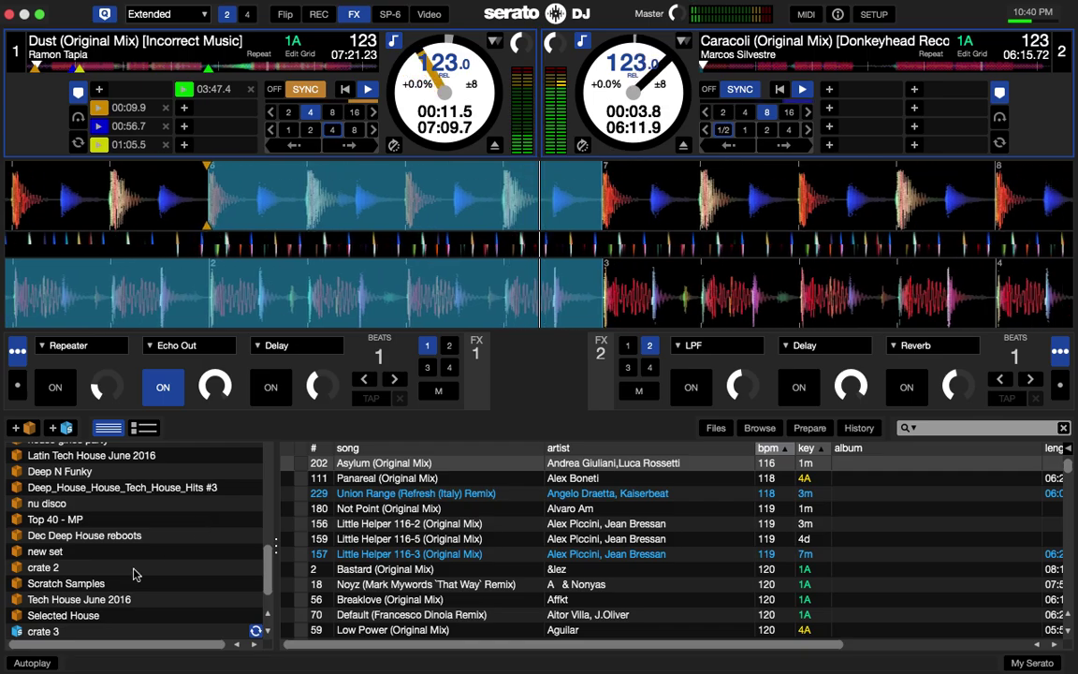
scroll(120, 513, "down", 2)
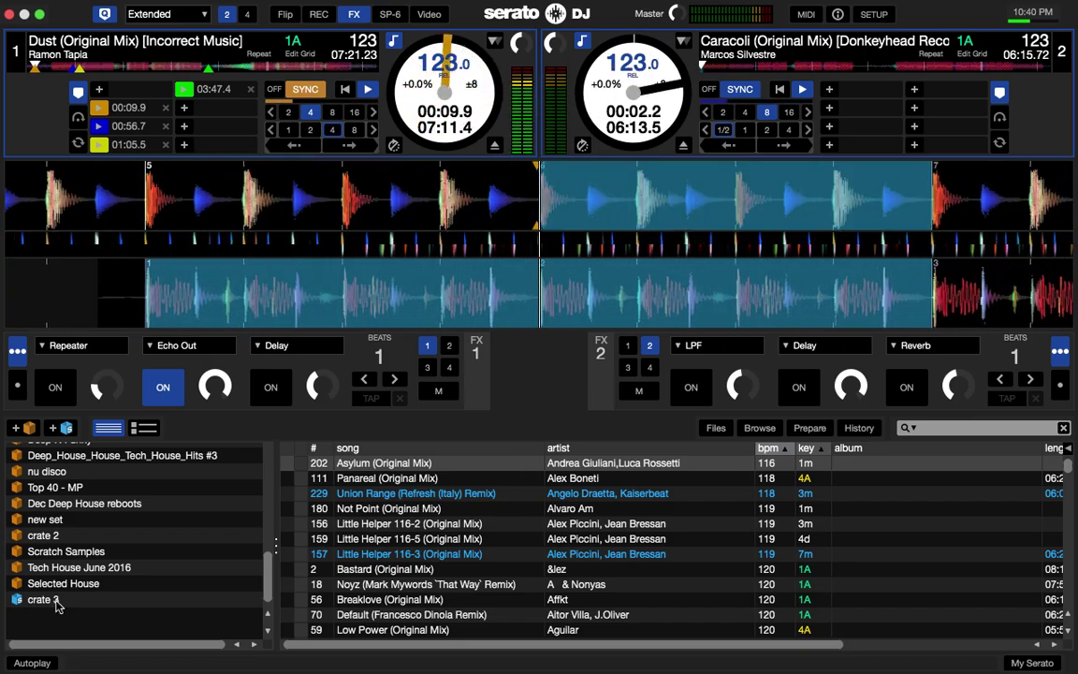
Step: Open crate 3 and scroll down and back up through its 128 BPM tracks
left_click(57, 603)
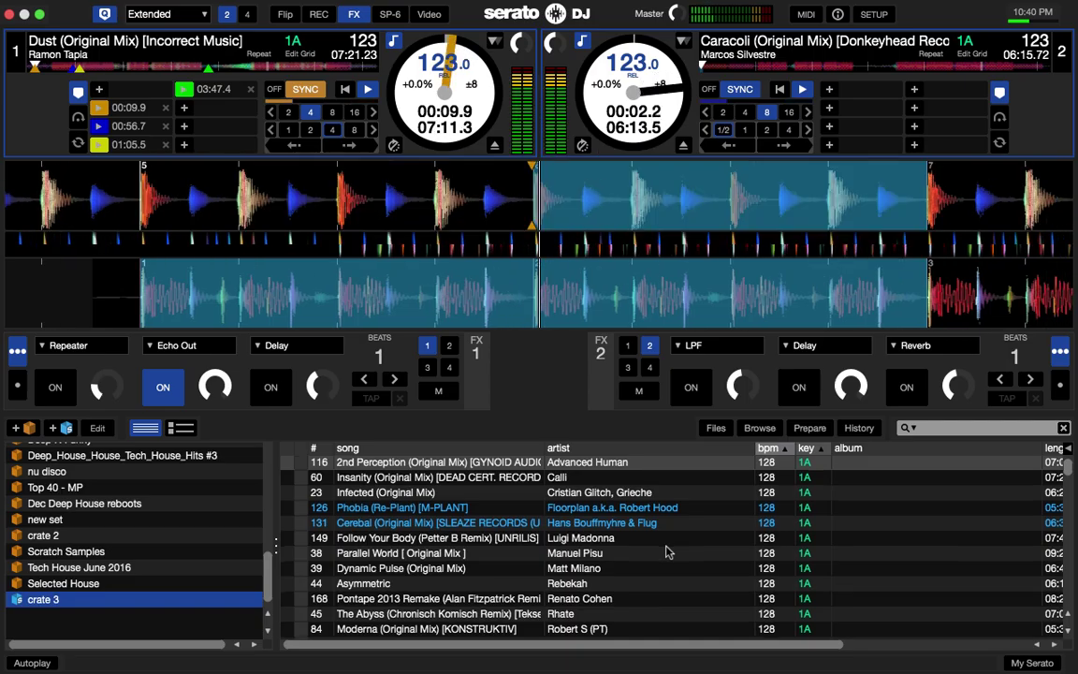
scroll(652, 557, "down", 15)
scroll(667, 552, "down", 10)
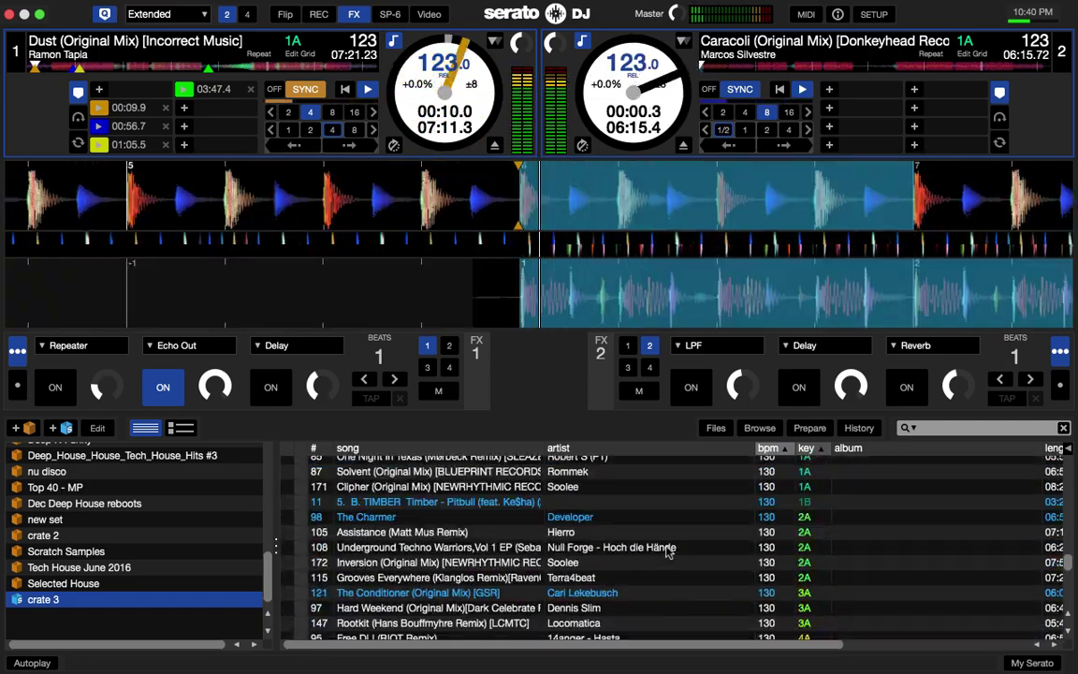
scroll(667, 552, "up", 20)
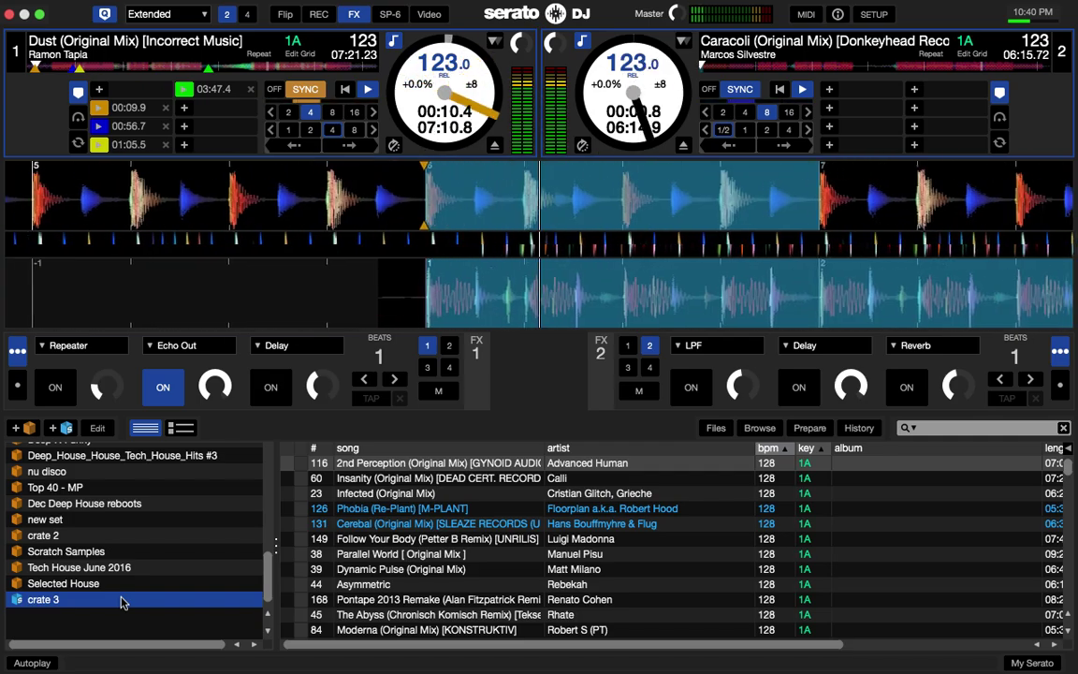
Step: Add a second rule to crate 3 so genre contains 'techno', and save it
left_click(98, 427)
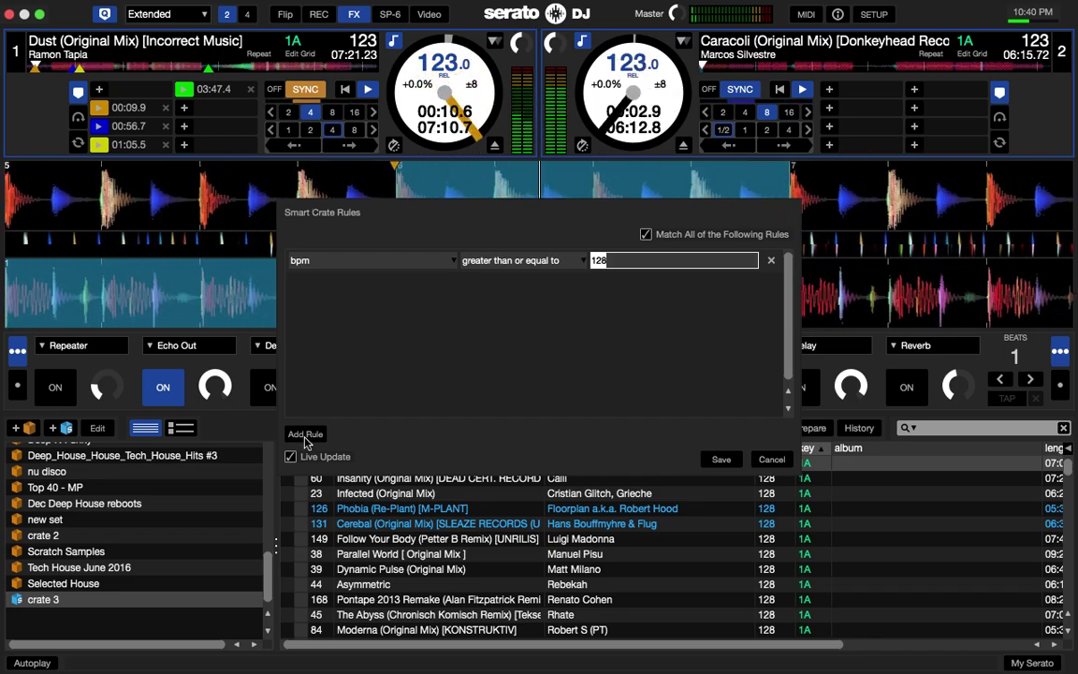
left_click(305, 435)
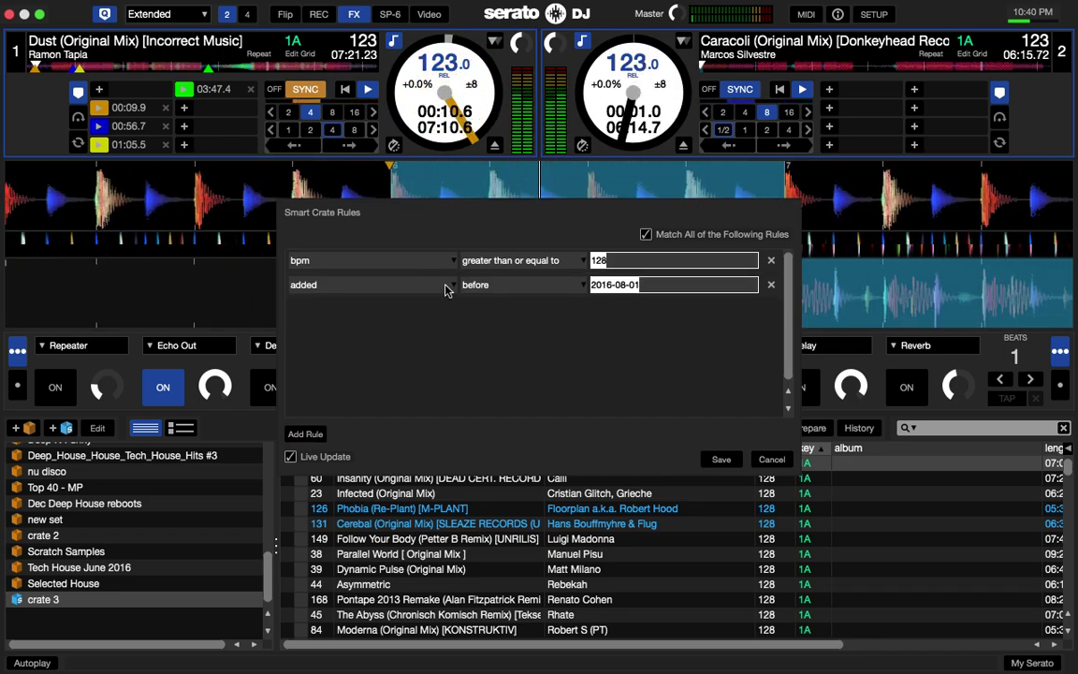
left_click(445, 288)
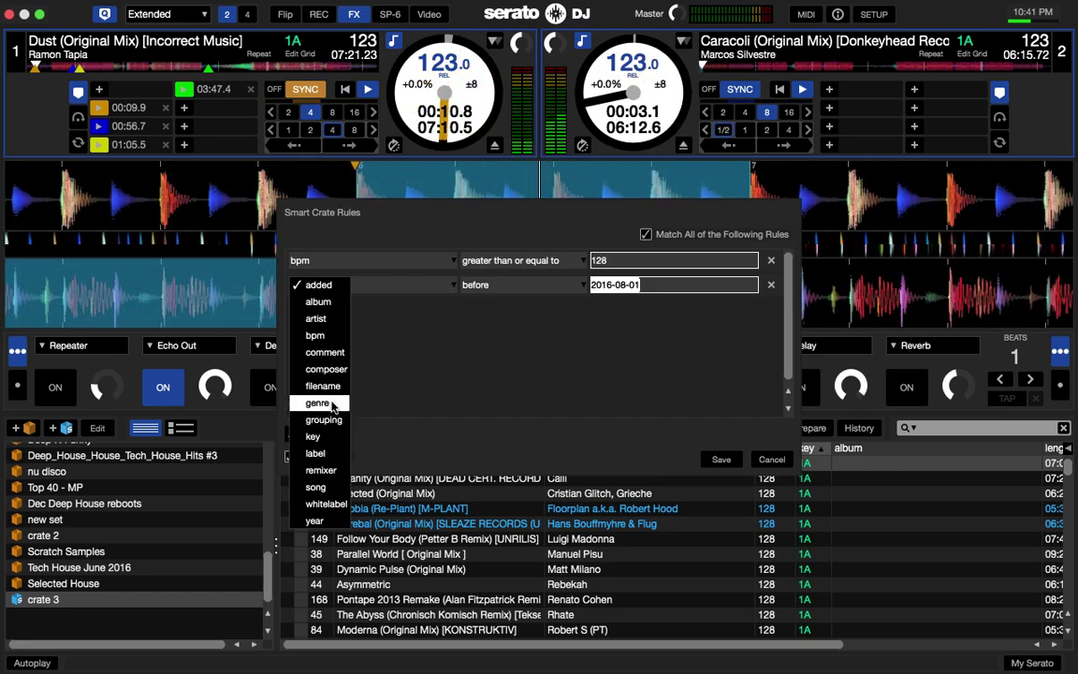
left_click(318, 402)
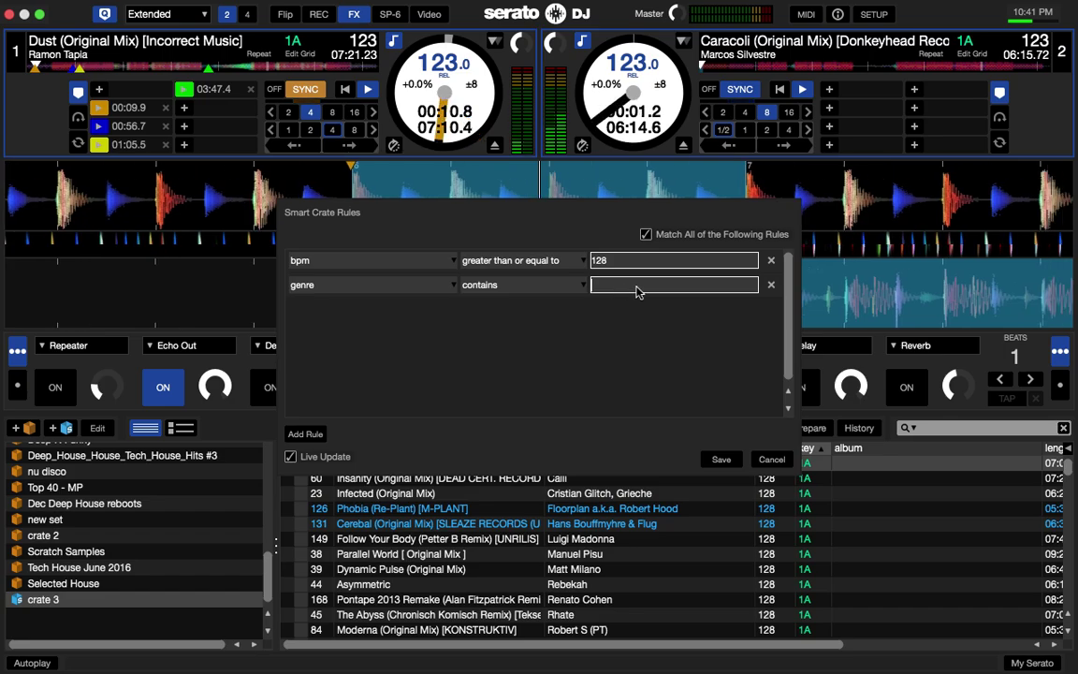
type("t")
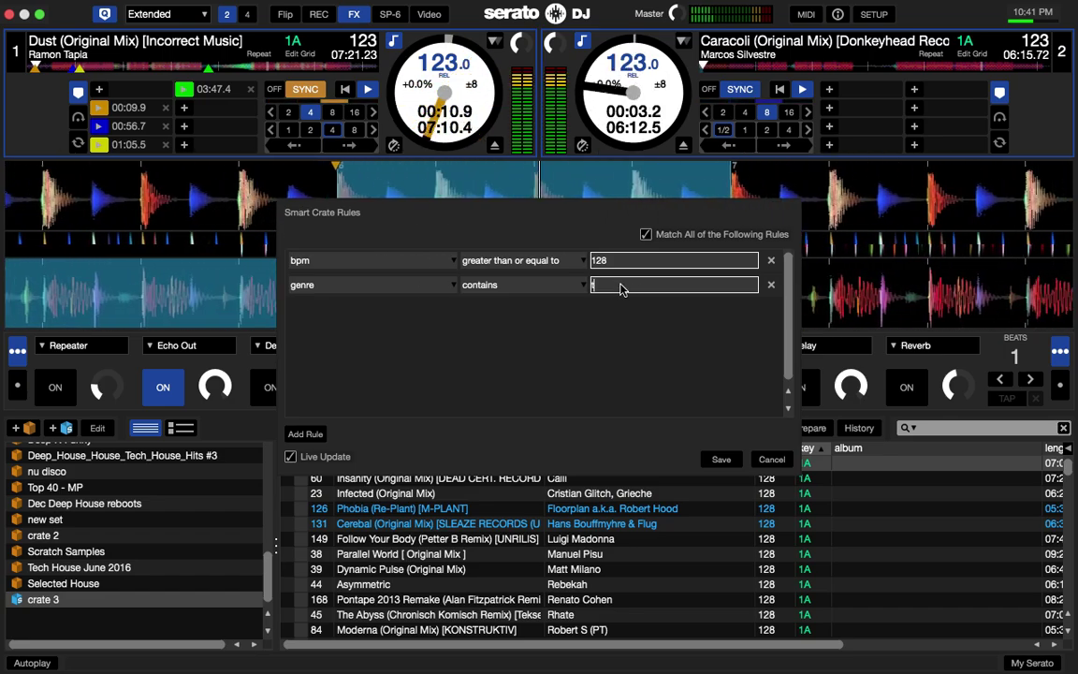
type("echno")
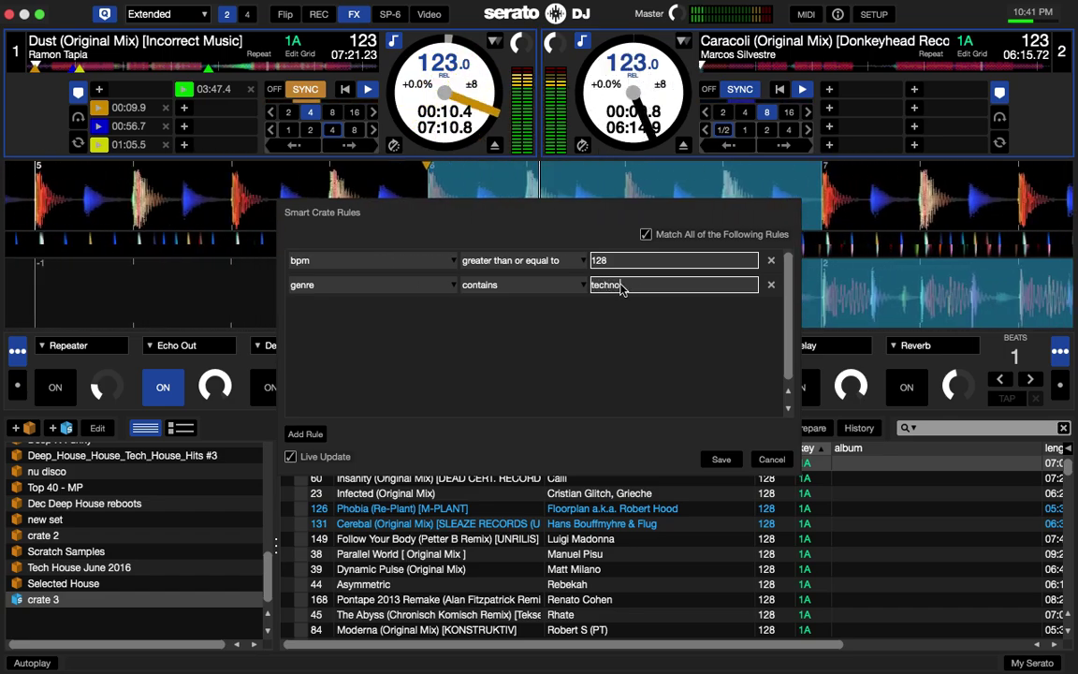
left_click(724, 459)
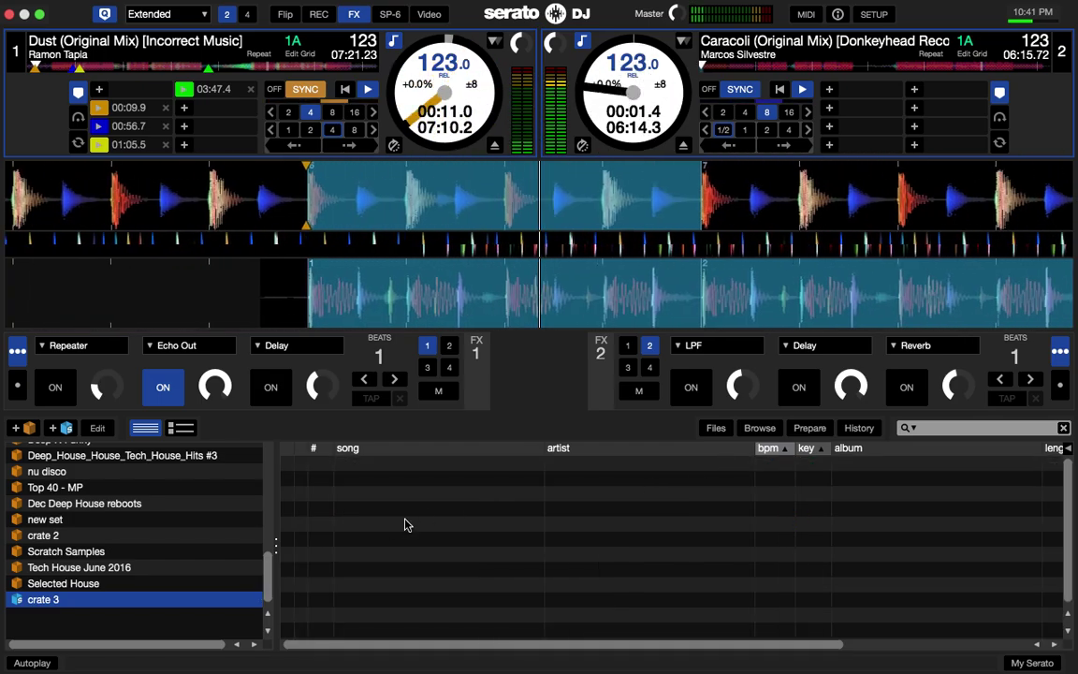
Step: Reselect crate 3 and lower its bpm rule value to 120, then save
left_click(105, 584)
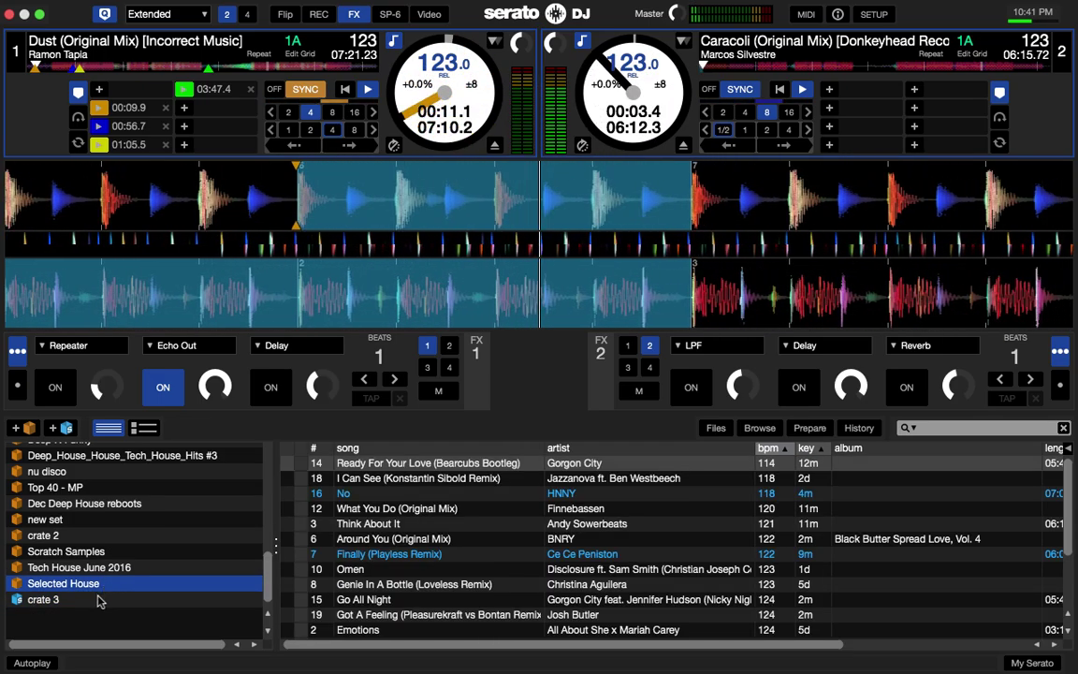
left_click(99, 599)
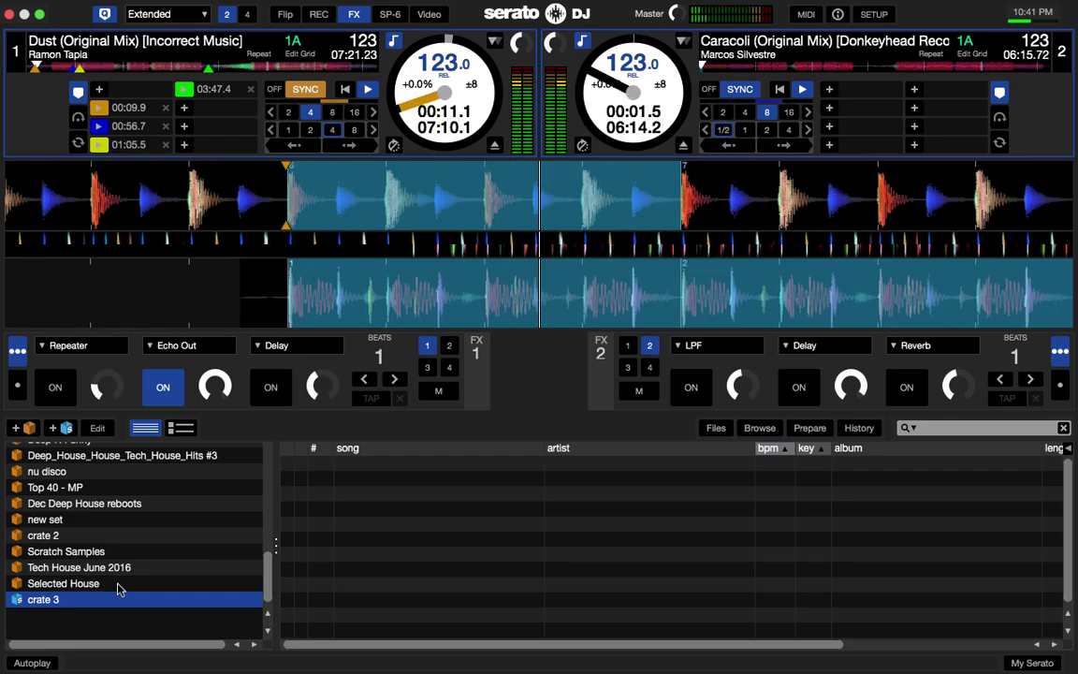
left_click(98, 428)
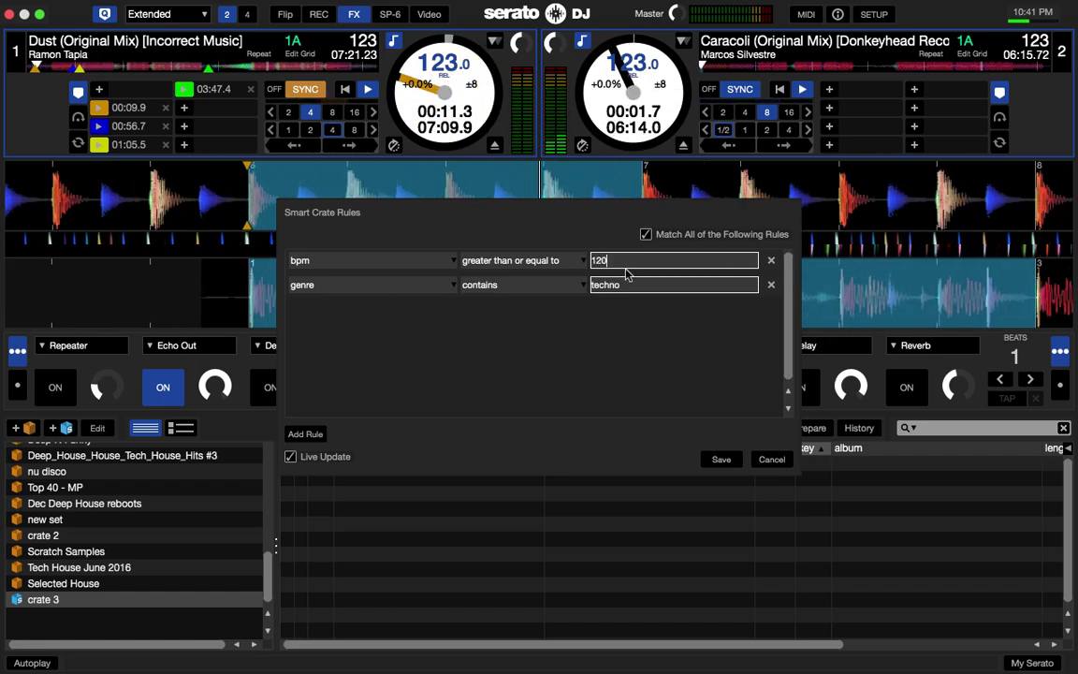
left_click(719, 459)
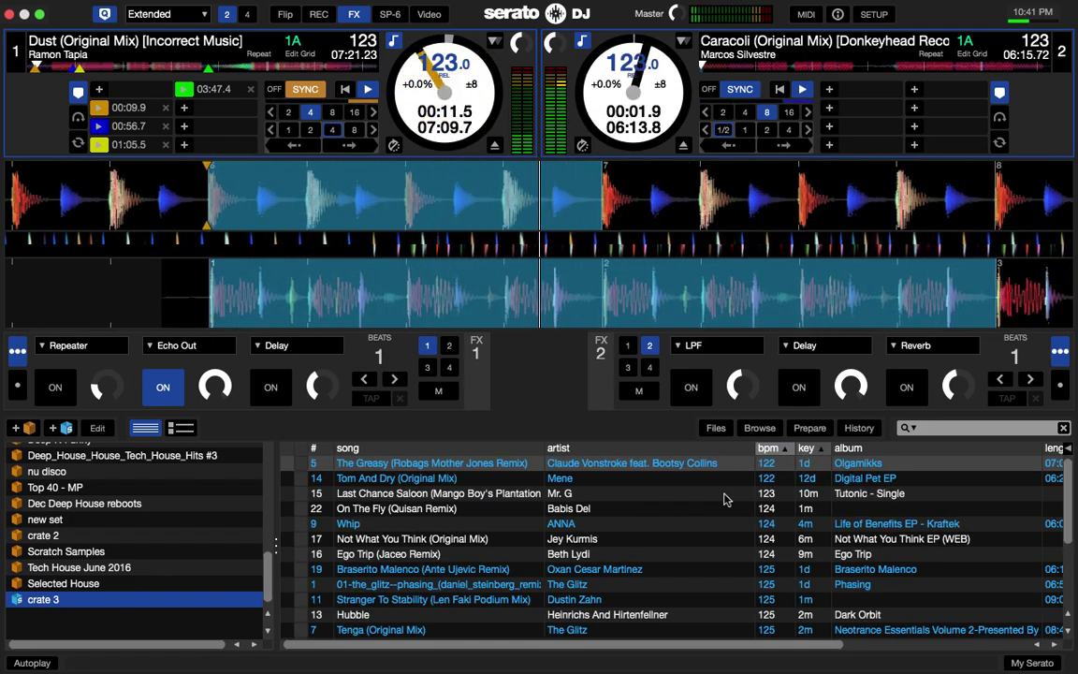
scroll(686, 517, "right", 5)
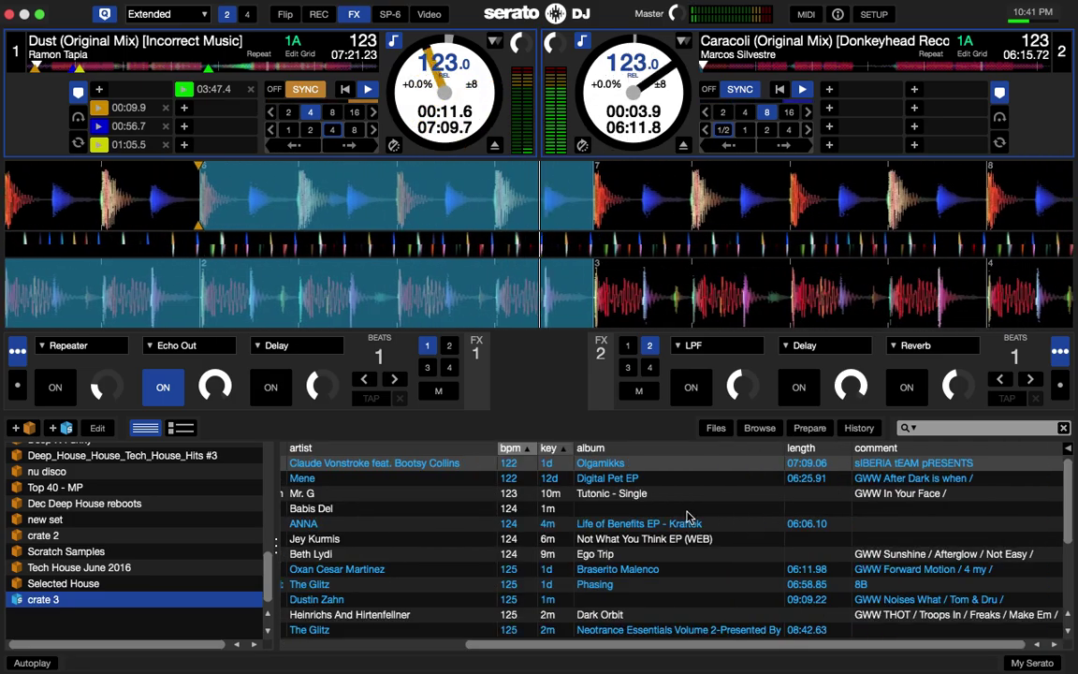
Step: Add the genre column to crate 3's track list
right_click(674, 450)
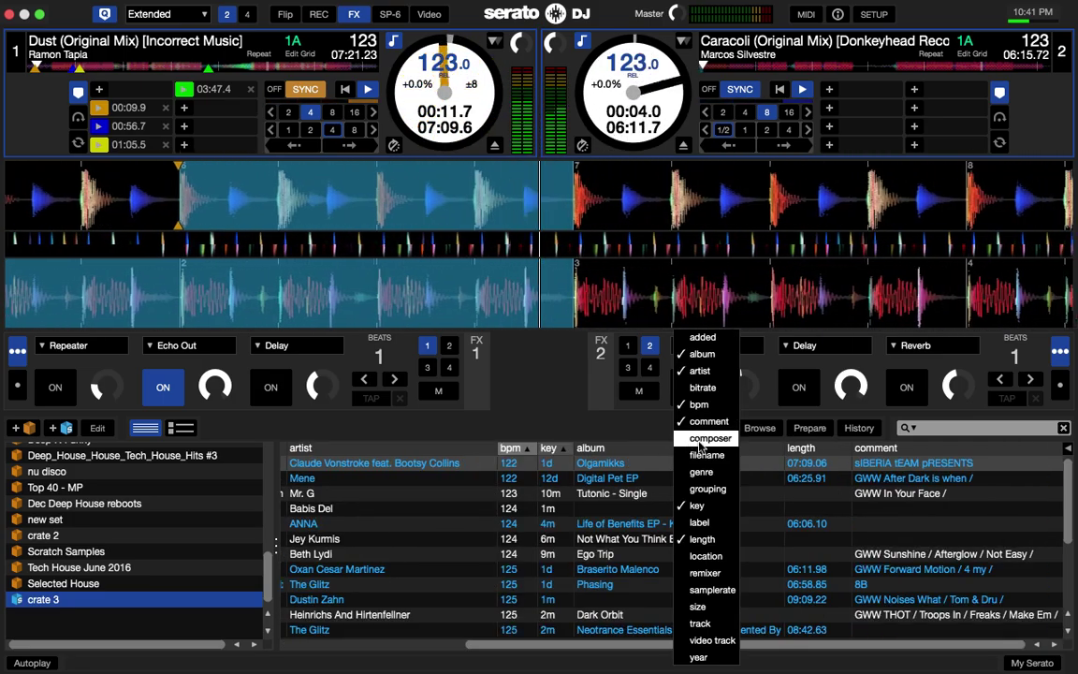
left_click(690, 481)
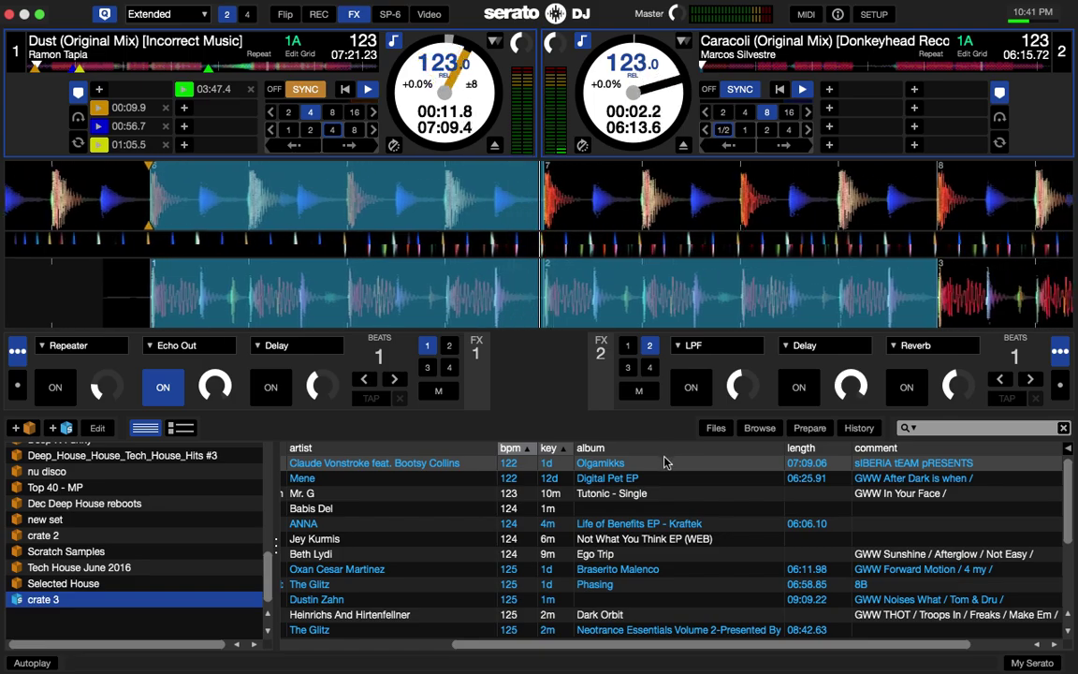
right_click(660, 455)
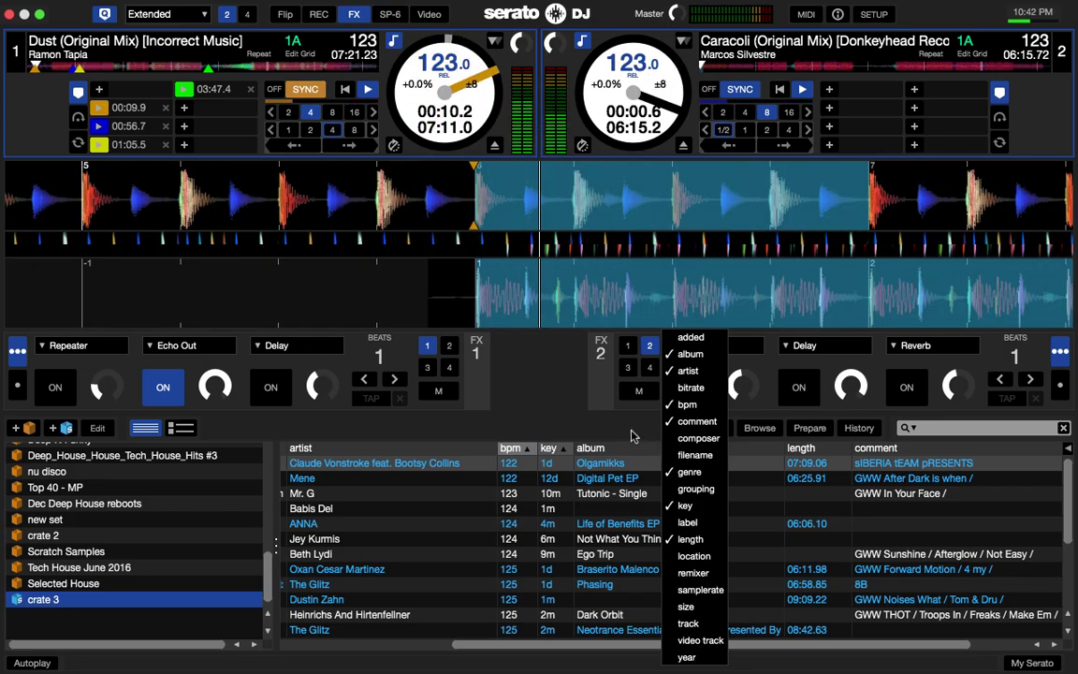
left_click(650, 438)
Step: Select the Tendril track from the Eisenheim EP in crate 3's list
scroll(721, 470, "right", 2)
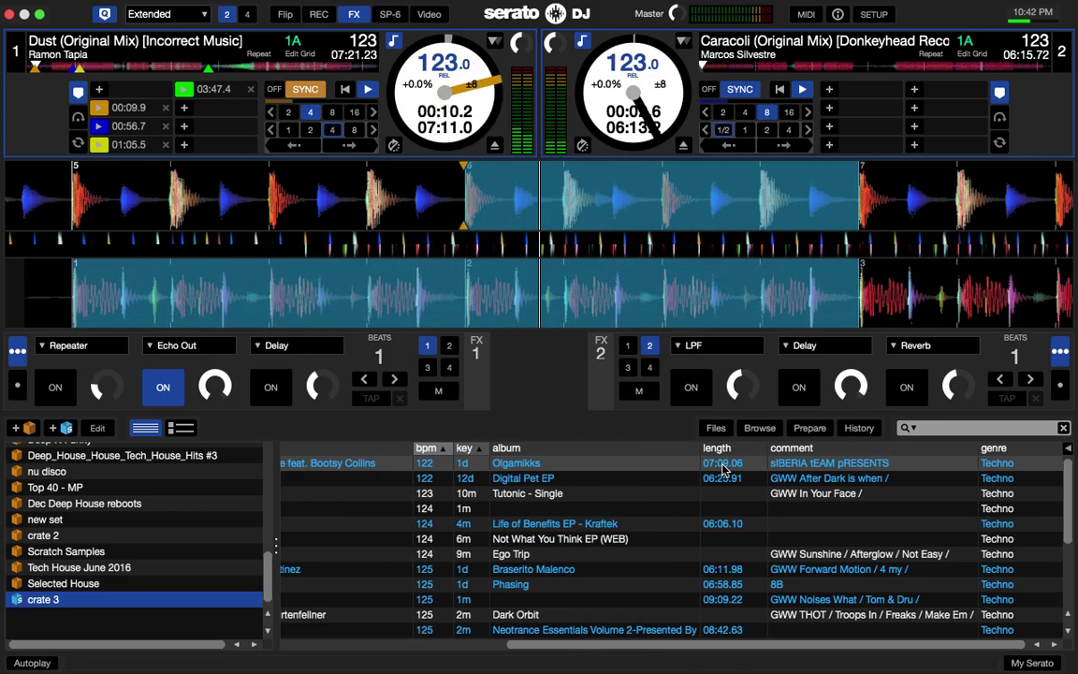
scroll(990, 575, "down", 5)
scroll(992, 575, "left", 2)
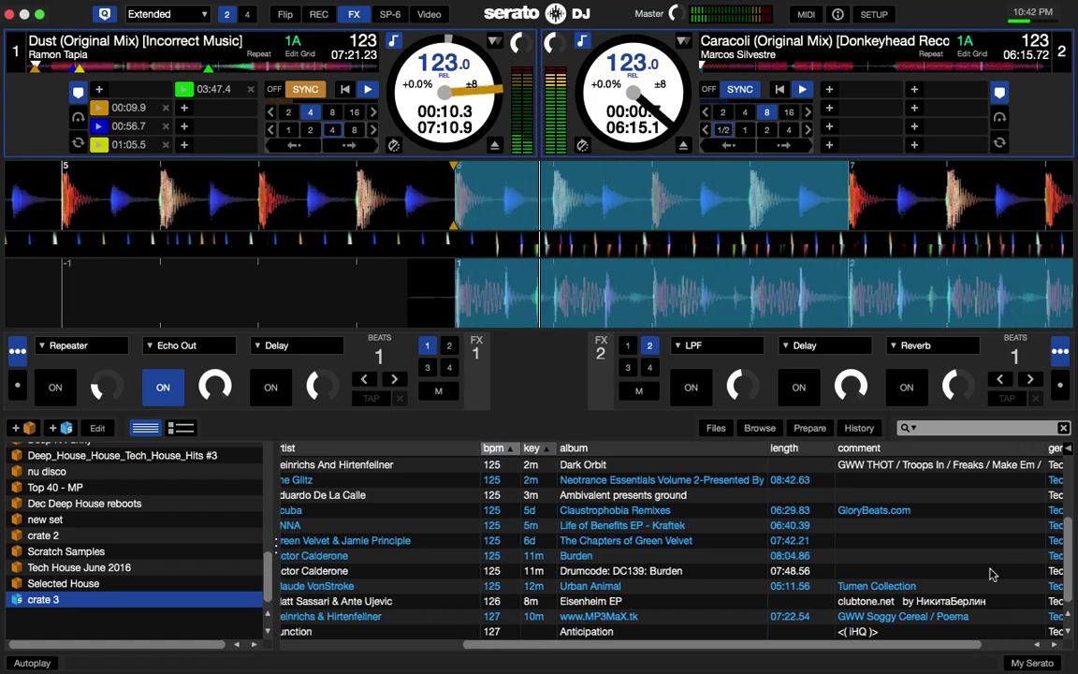
scroll(992, 574, "right", 2)
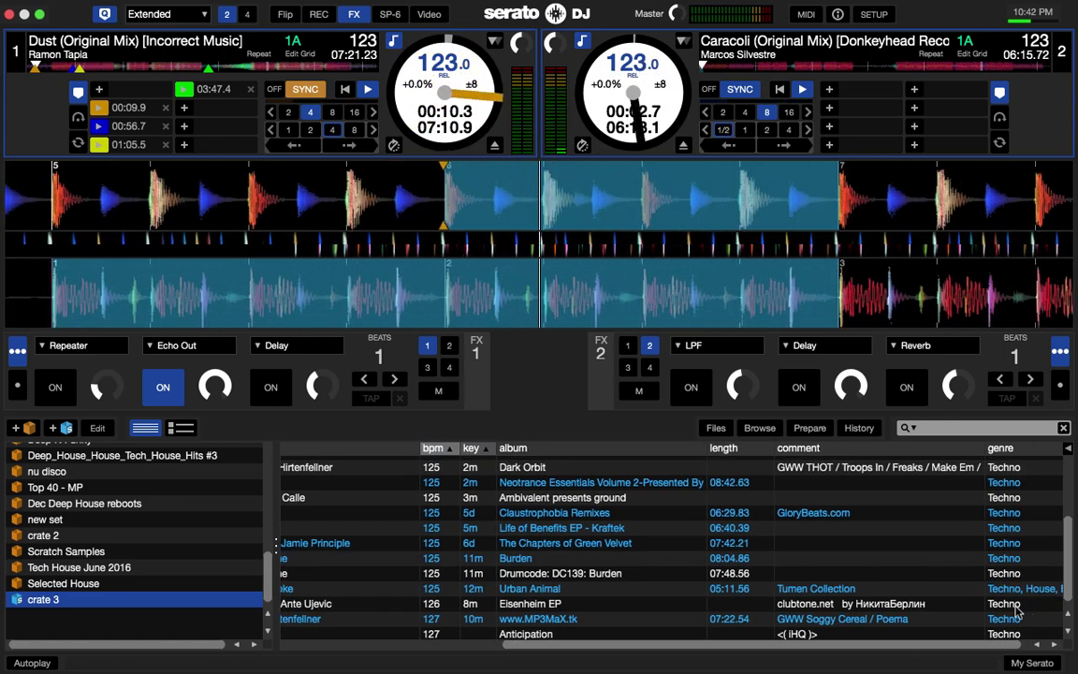
left_click(1020, 608)
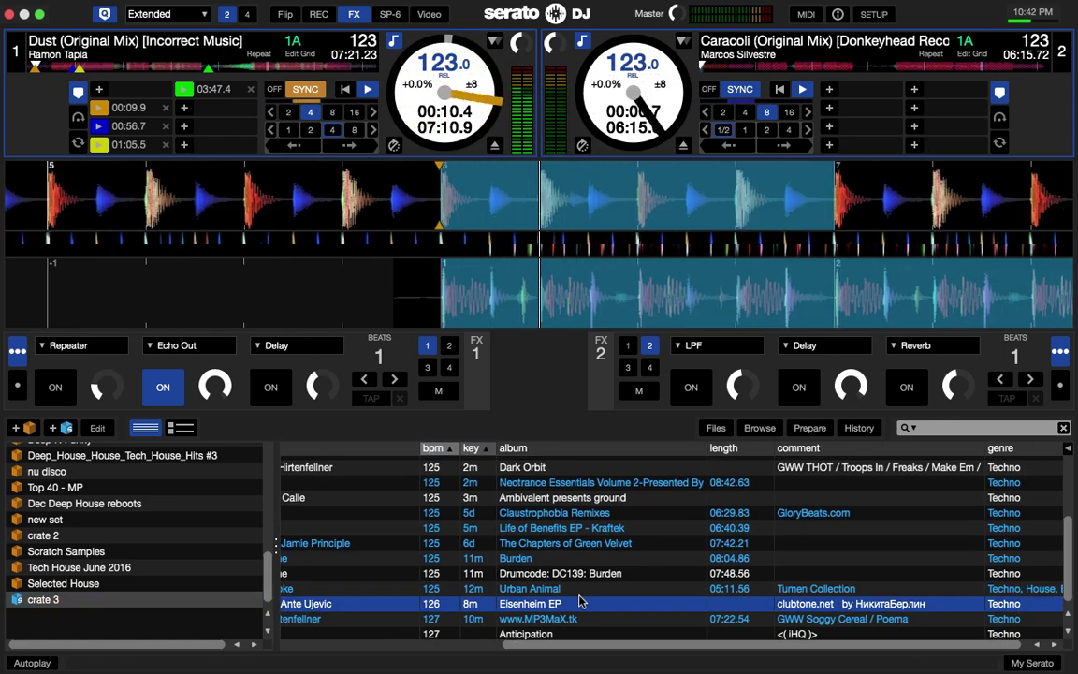
scroll(524, 599, "left", 3)
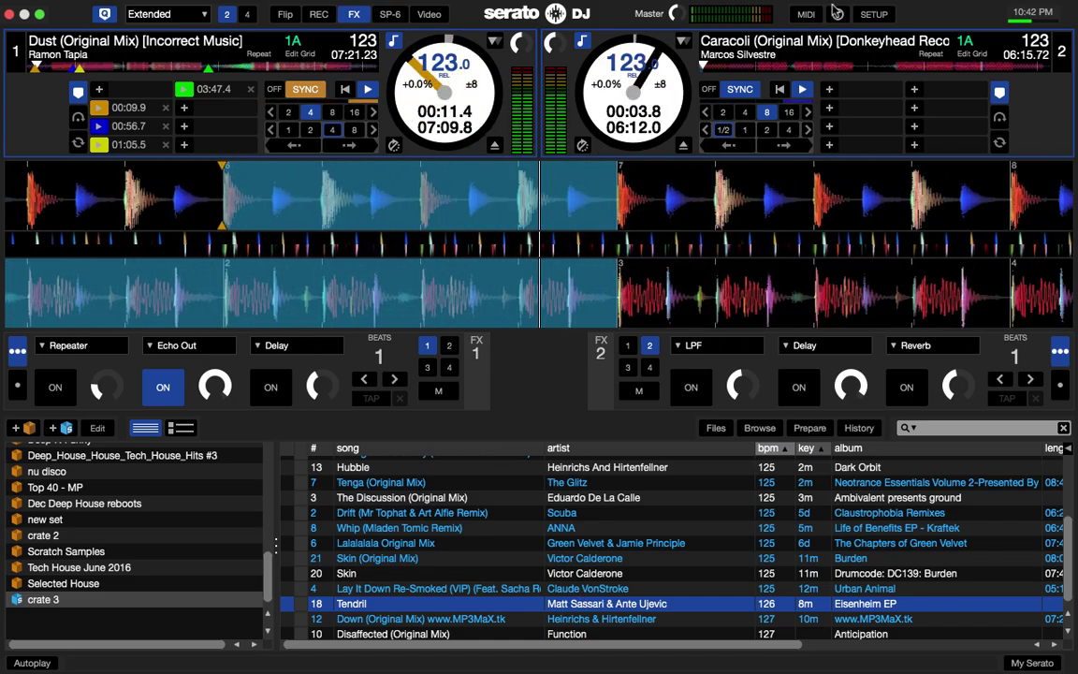
left_click(874, 17)
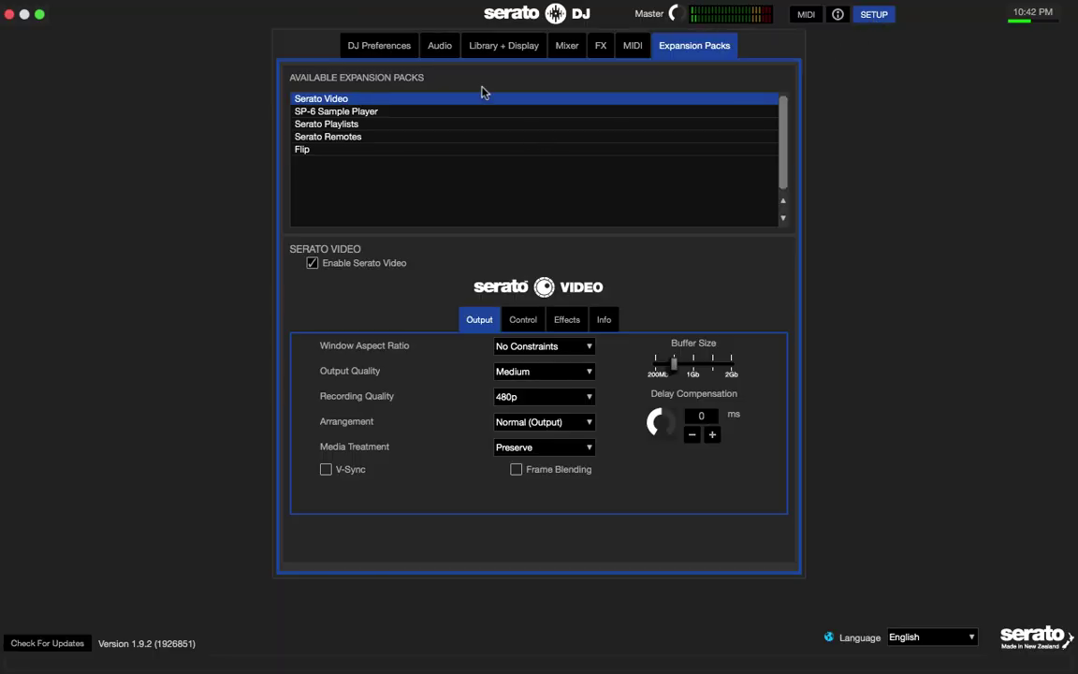
left_click(396, 47)
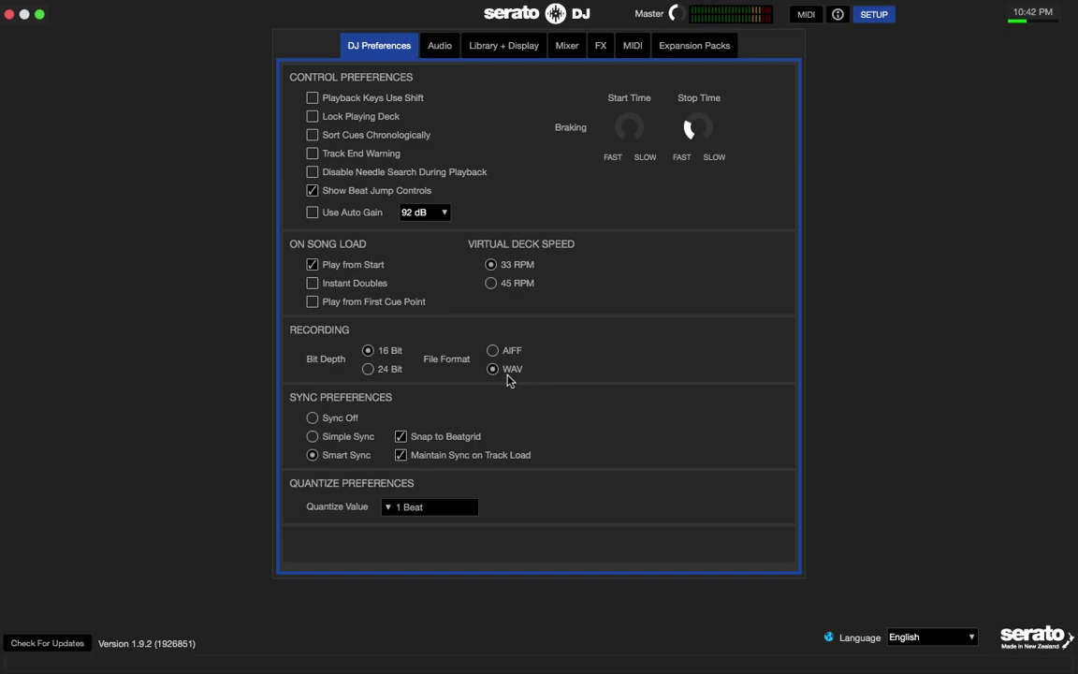
left_click(441, 49)
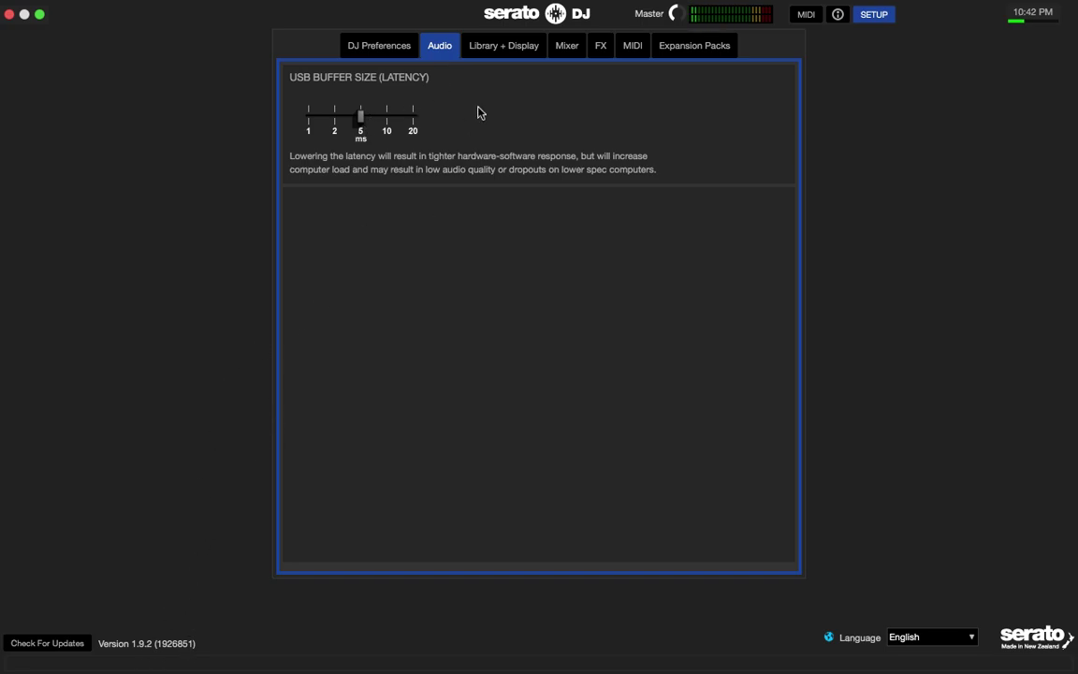
left_click(512, 51)
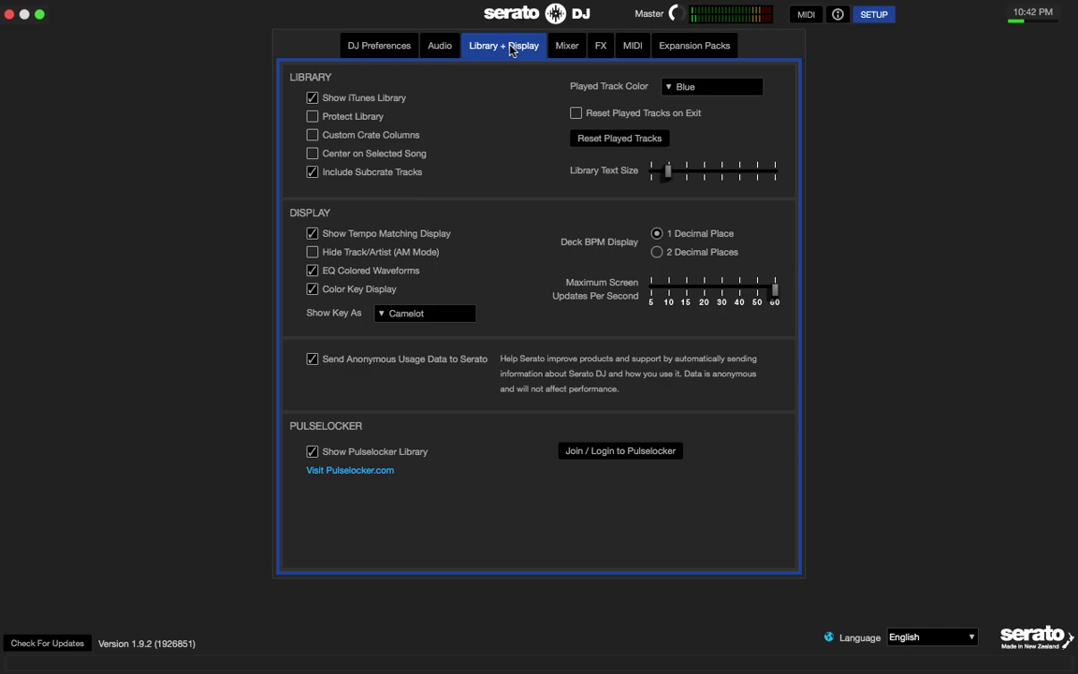
left_click(565, 49)
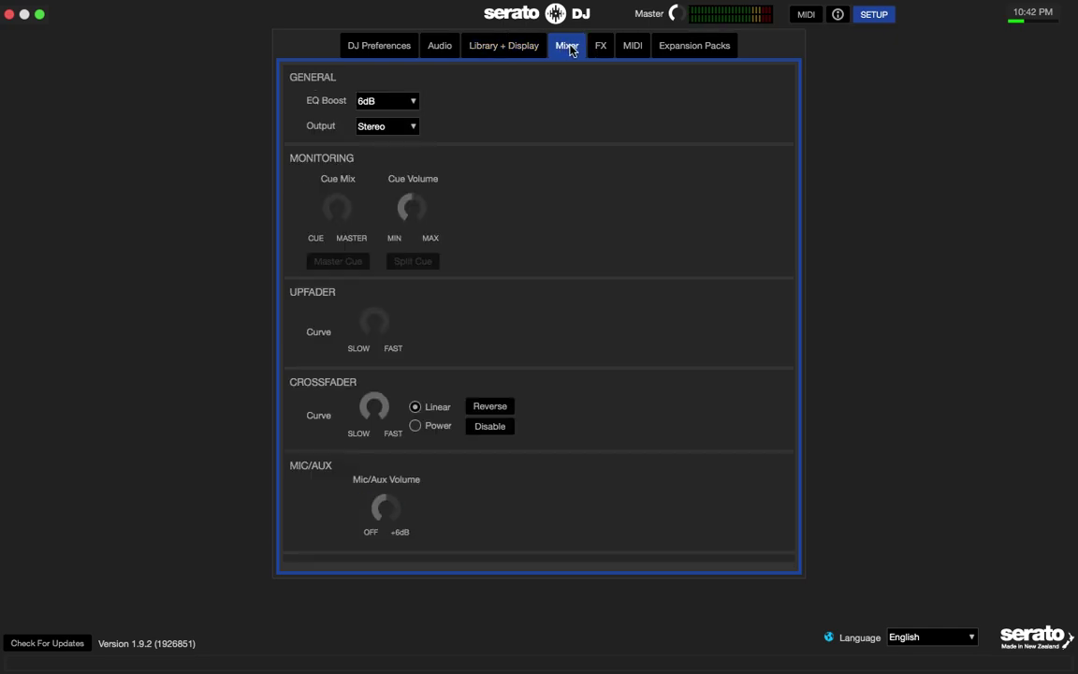
left_click(596, 52)
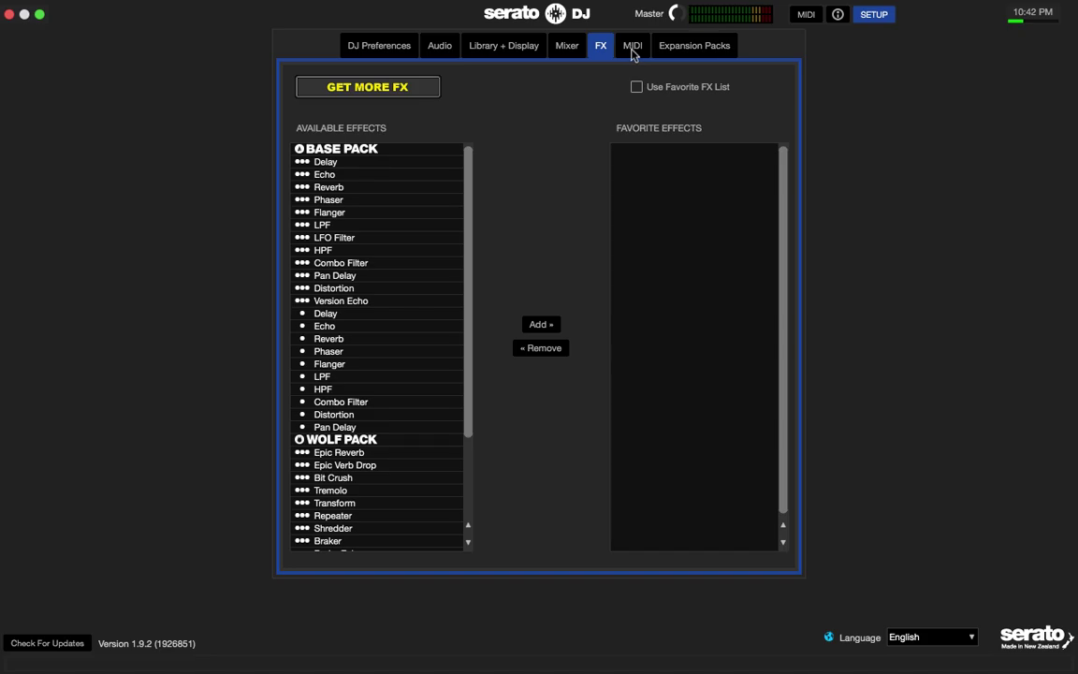
left_click(631, 50)
left_click(680, 49)
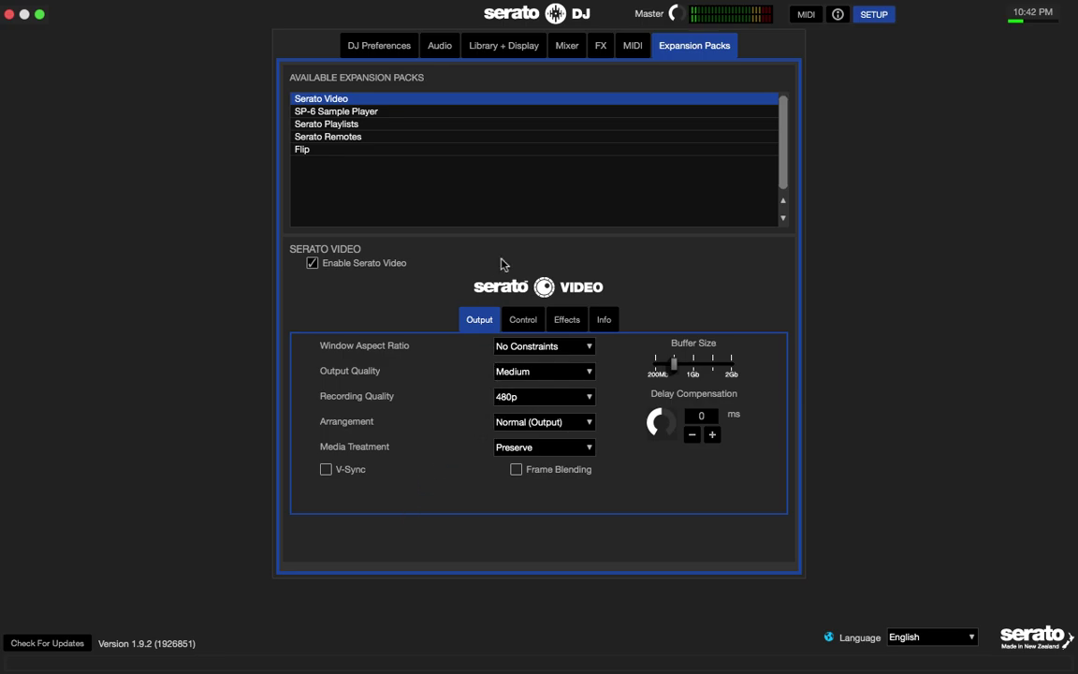
Step: Leave setup and load Whip (Mladen Tomic Remix) from the track list onto deck 1
left_click(872, 16)
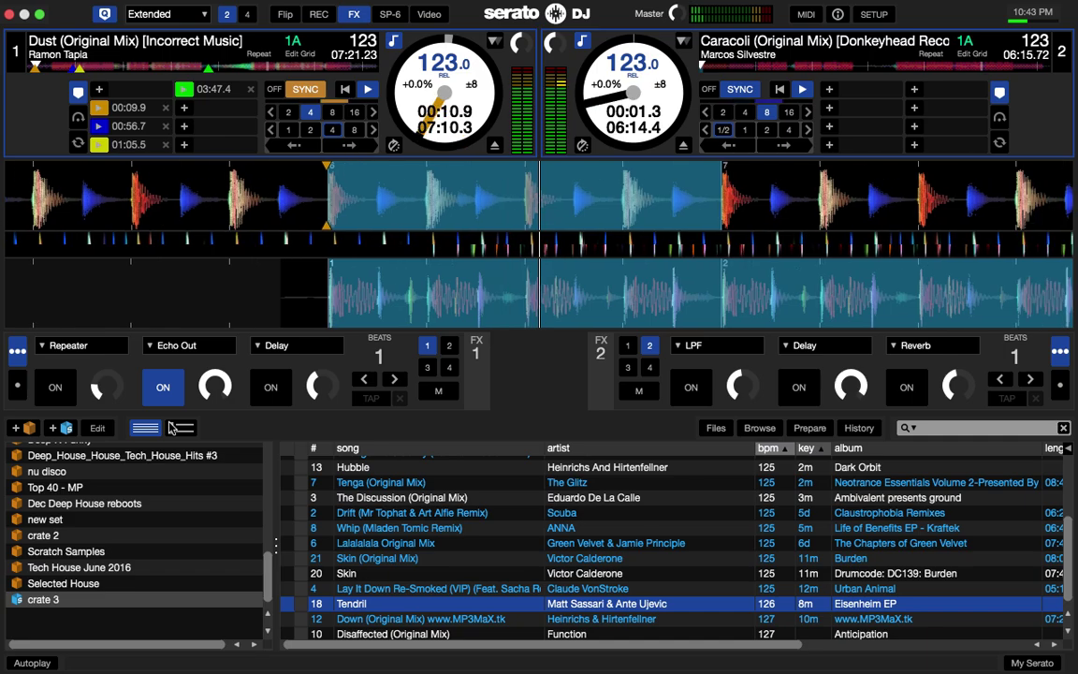
key("Down")
key("Down")
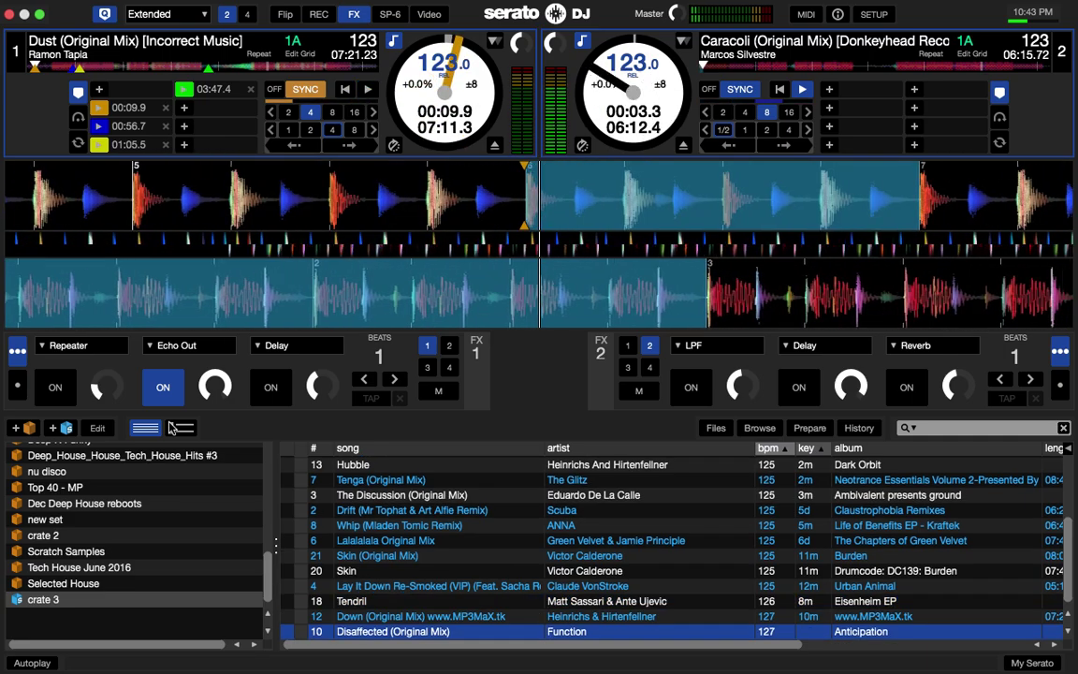
key("Up")
key("Up")
key("Up")
key("Up")
key("Up")
key("Up")
key("Up")
key("shift+Left")
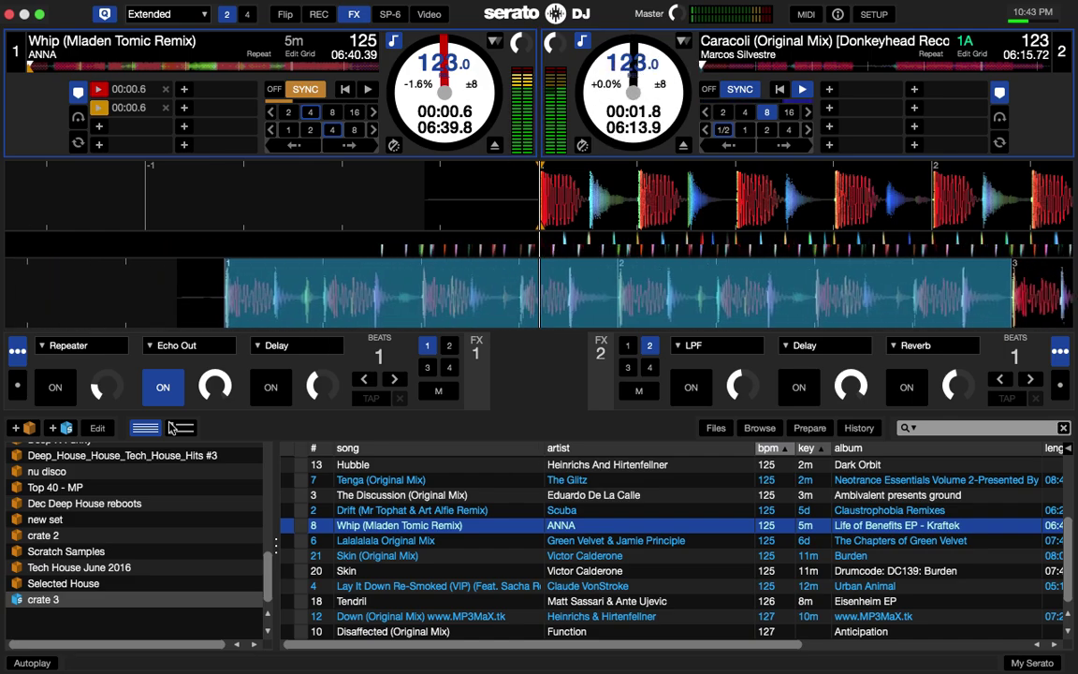
Step: Start playback of Whip (Mladen Tomic Remix) on deck 1
key("w")
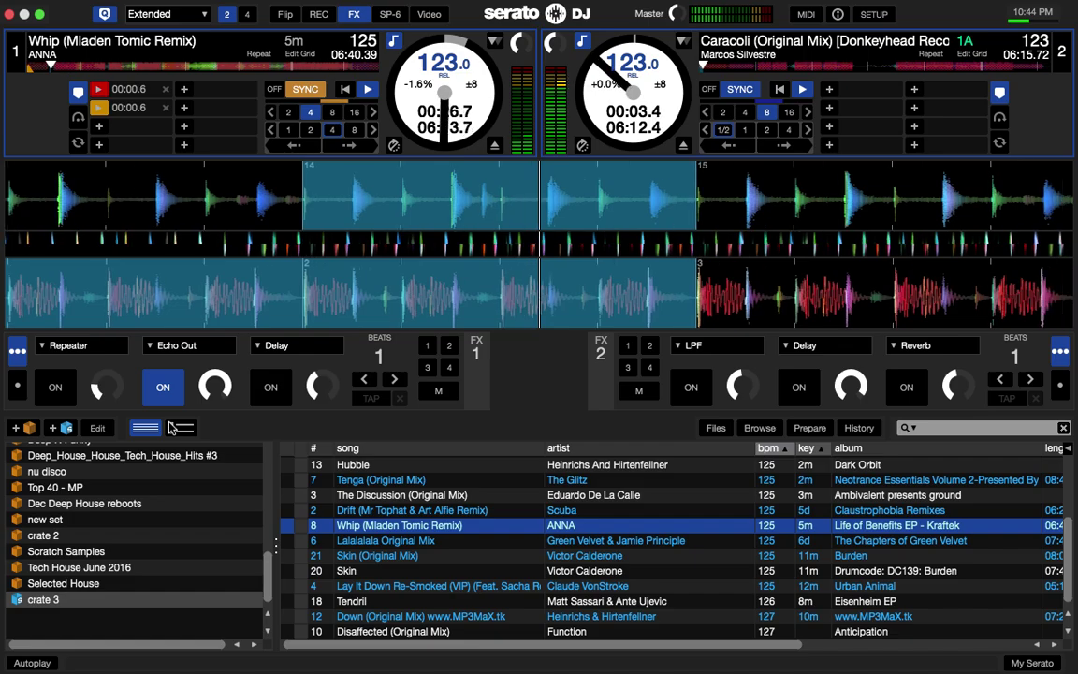
Step: Turn off the Echo Out effect
key("ctrl+2")
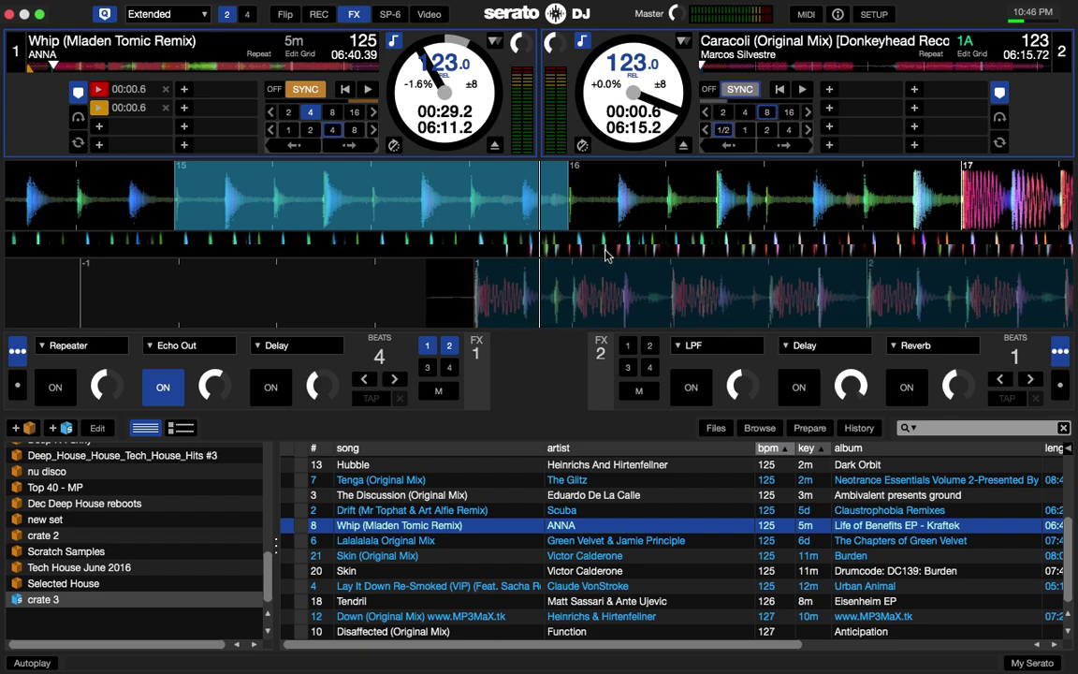
Step: Play Caracoli on deck 2, loop it for 8 then 4 beats, and release the loop
key("s")
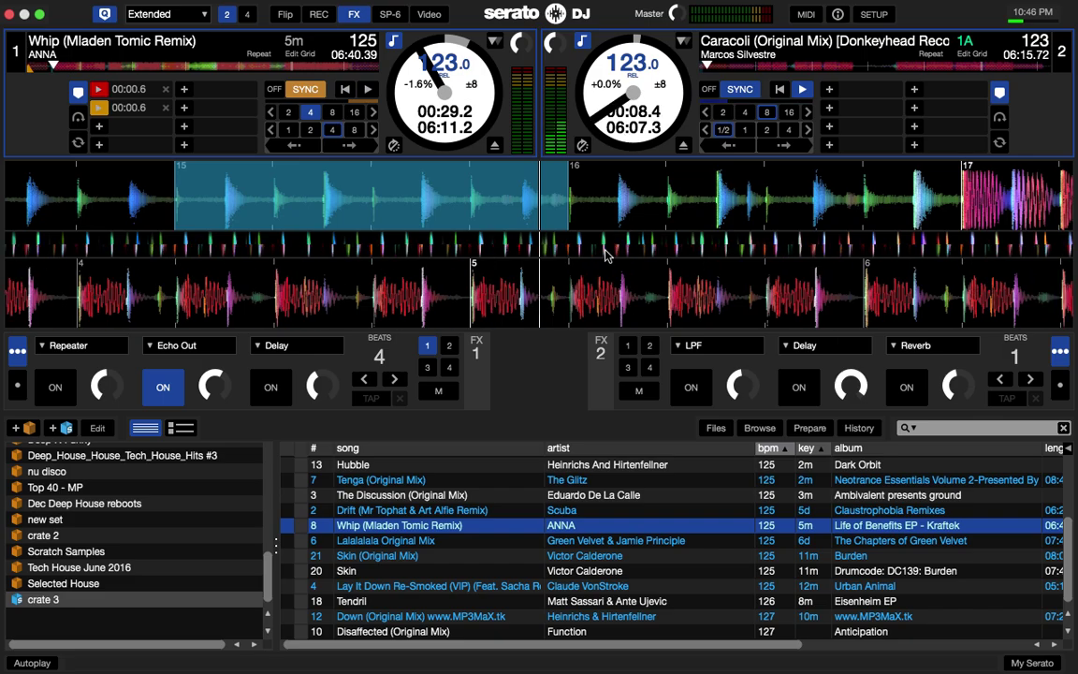
key("semicolon")
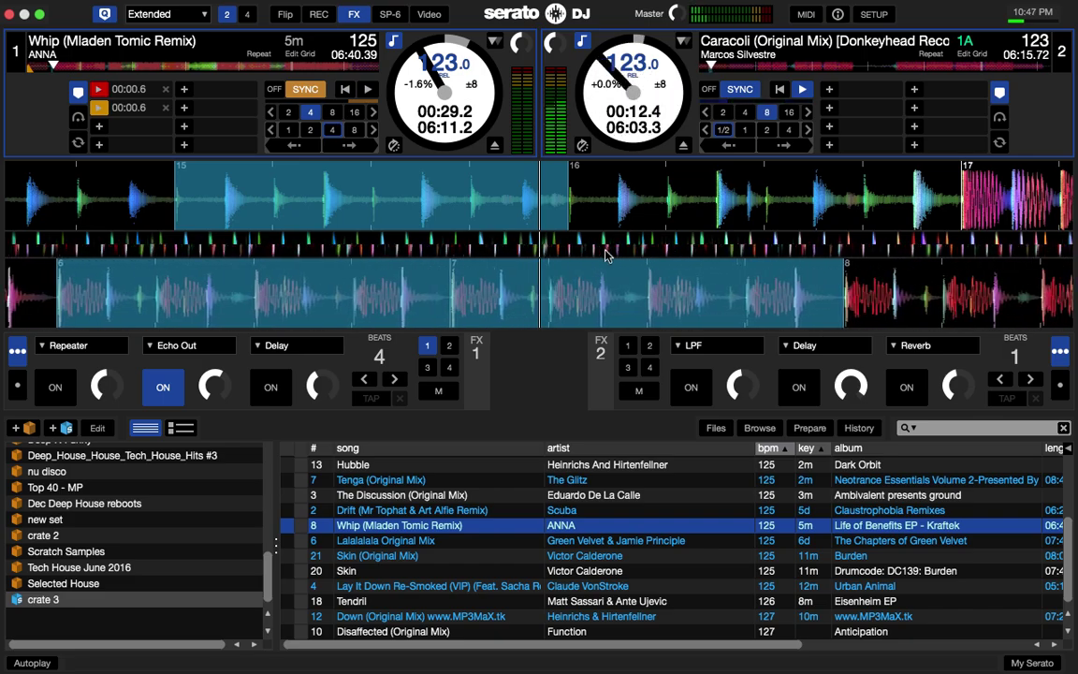
key("ctrl+semicolon")
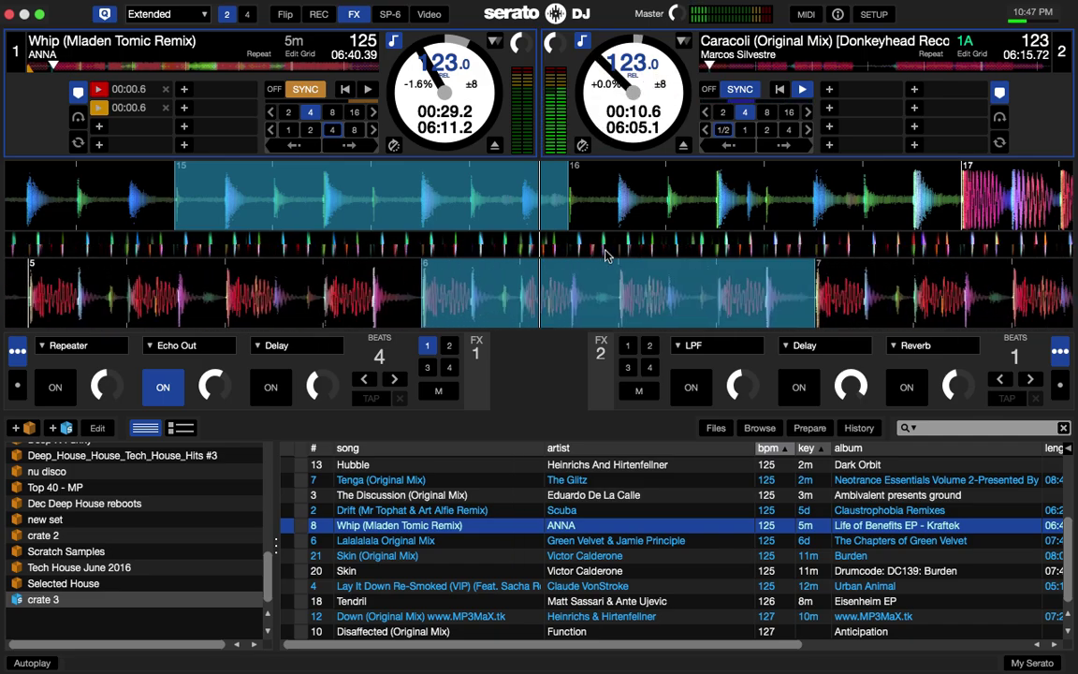
key("ctrl+apostrophe")
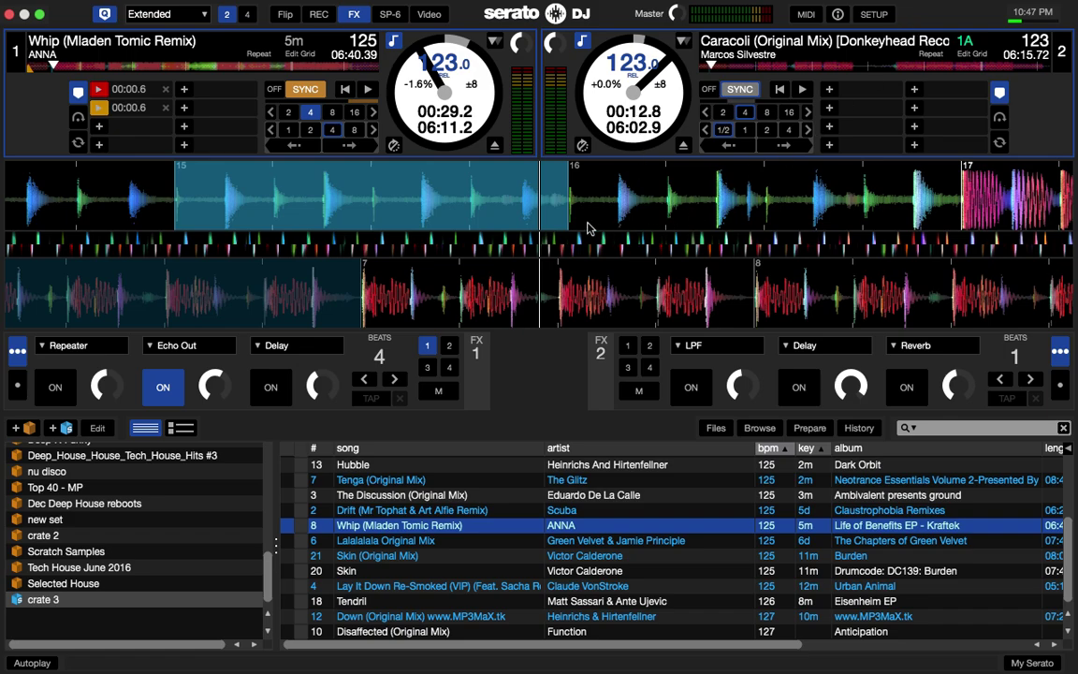
left_click(874, 15)
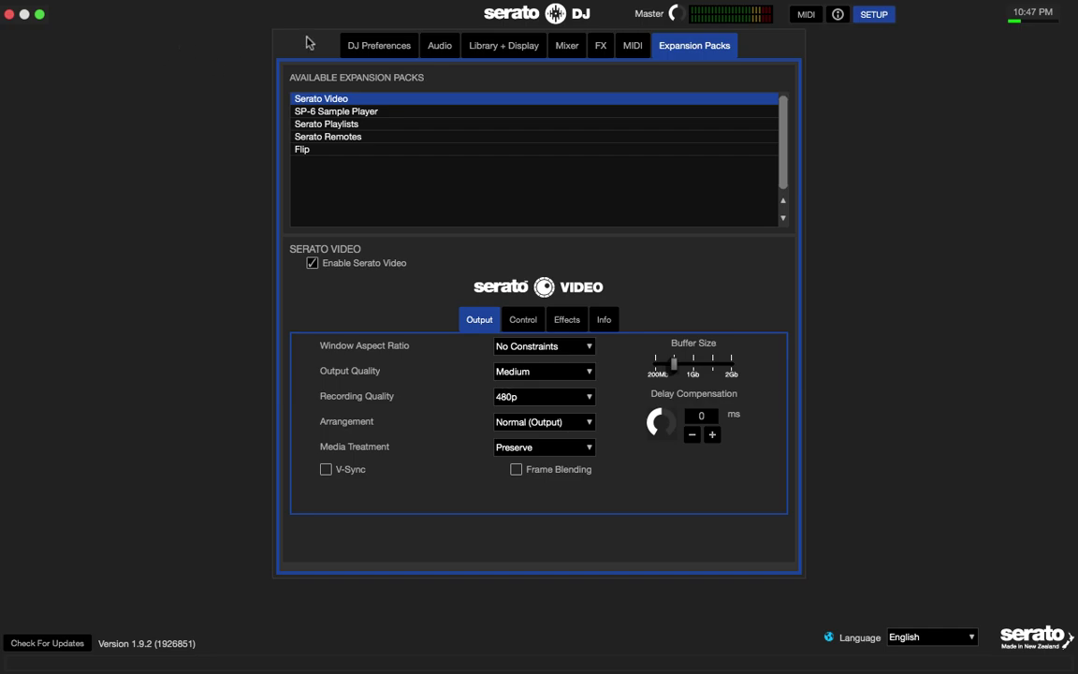
left_click(875, 15)
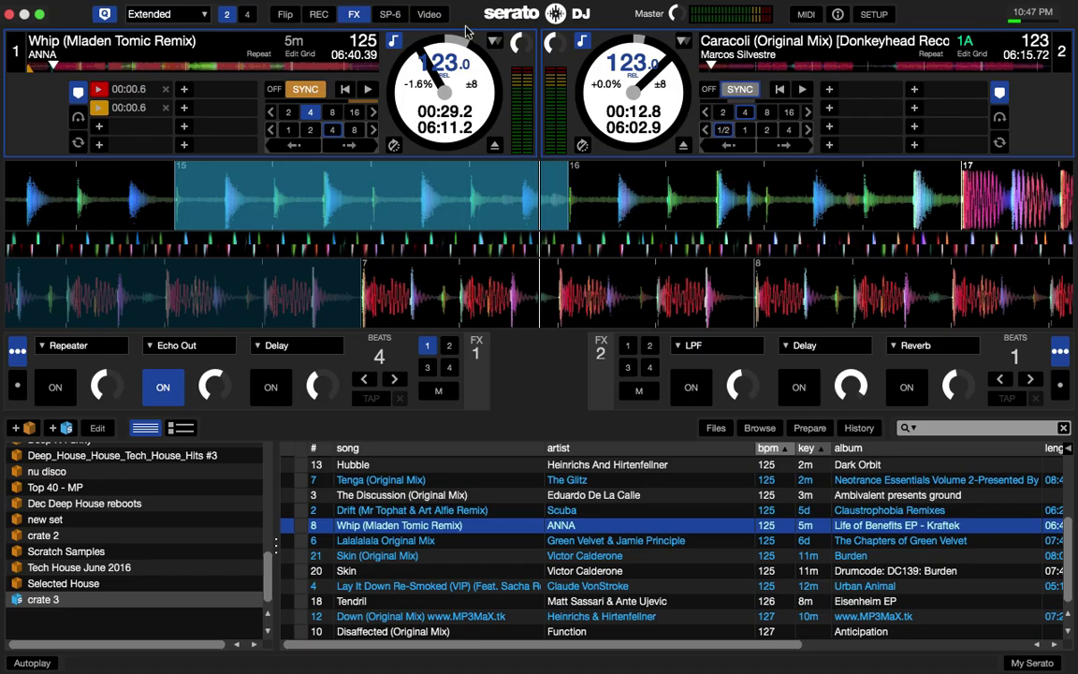